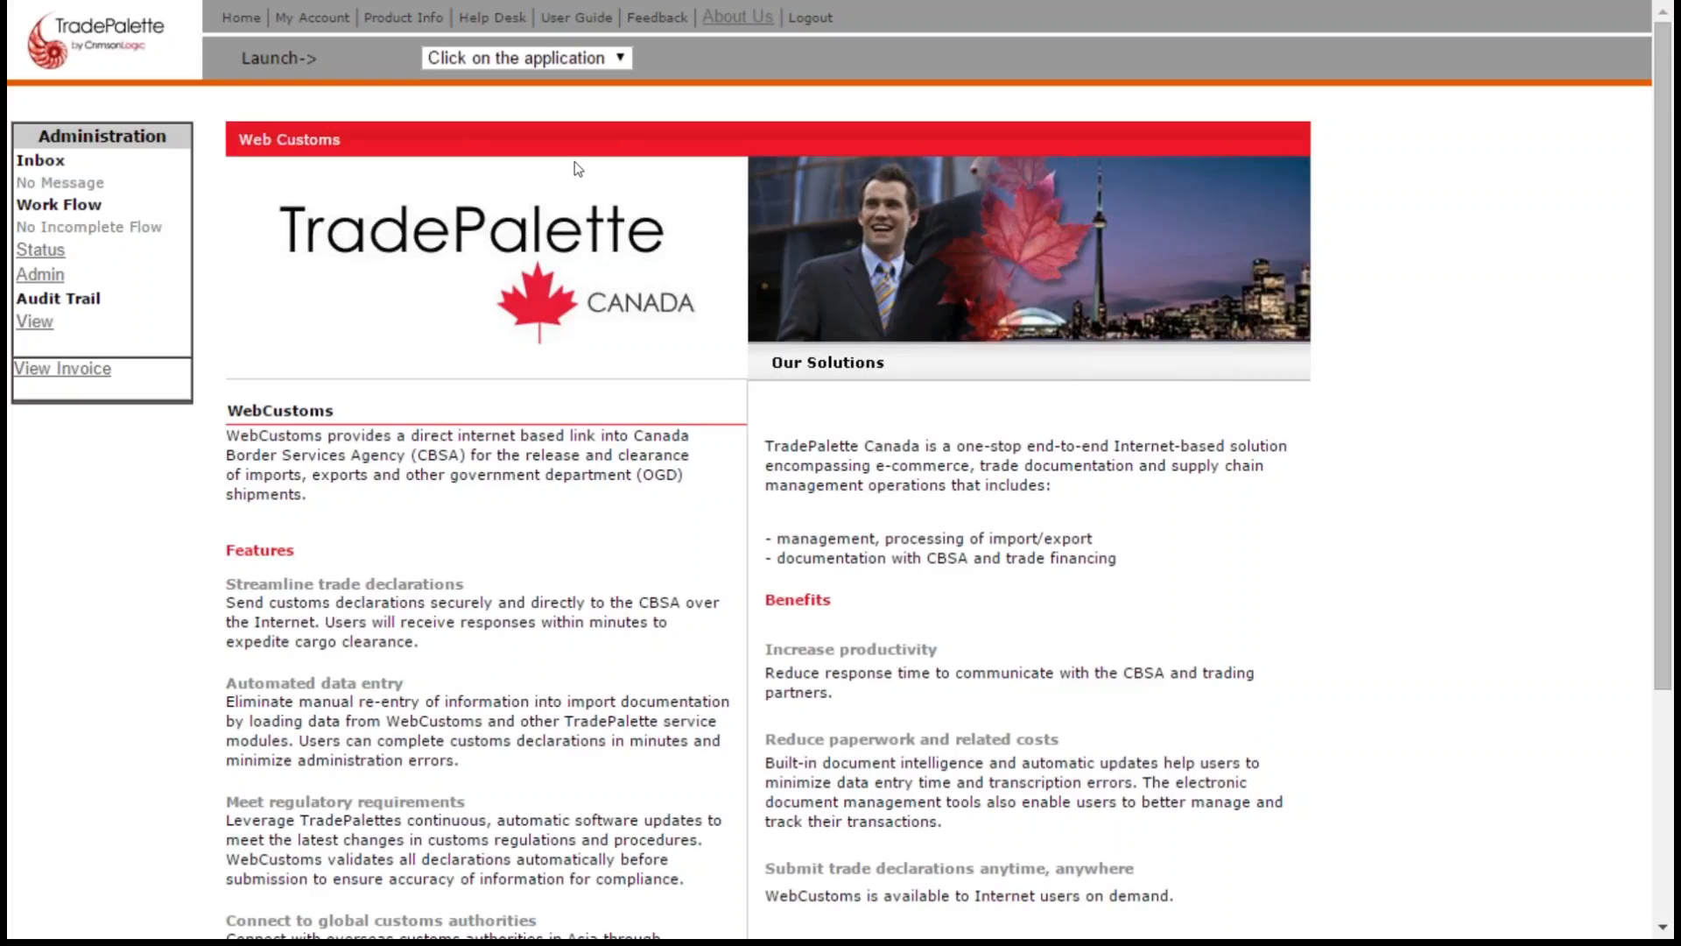
- Launch the WebCustoms application and open the user profile for updating
{"action": "left_click_drag", "start_coordinate": [244, 57], "coordinate": [320, 59]}
{"action": "left_click", "coordinate": [622, 58]}
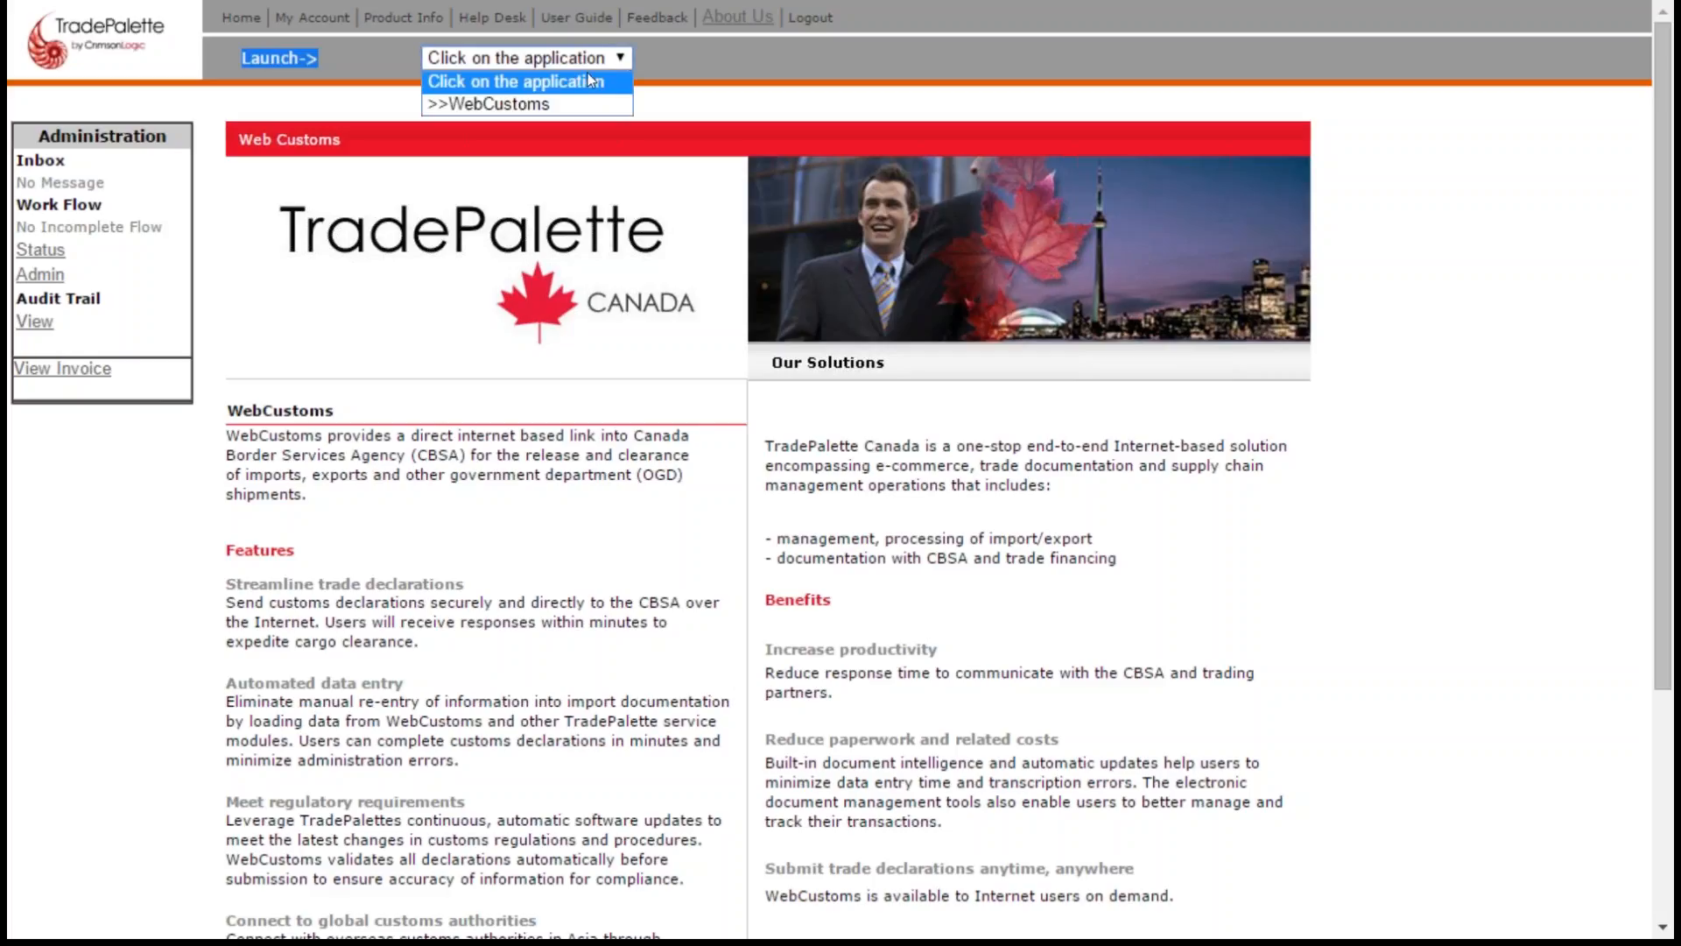
{"action": "left_click", "coordinate": [528, 106]}
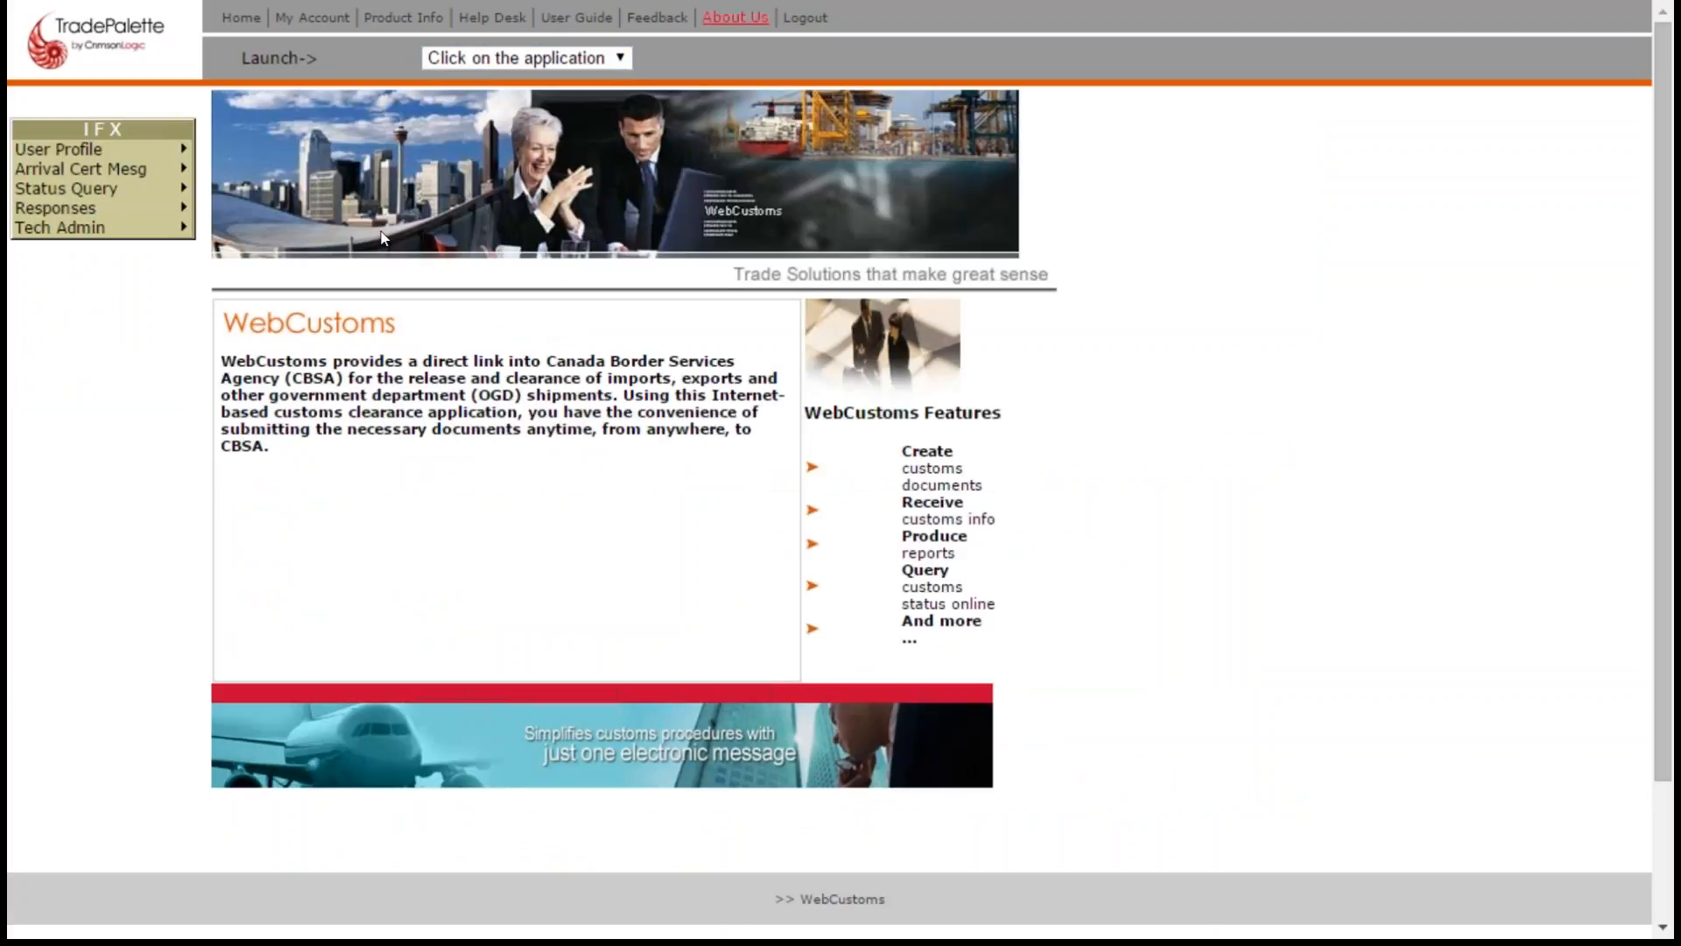
{"action": "mouse_move", "coordinate": [112, 150]}
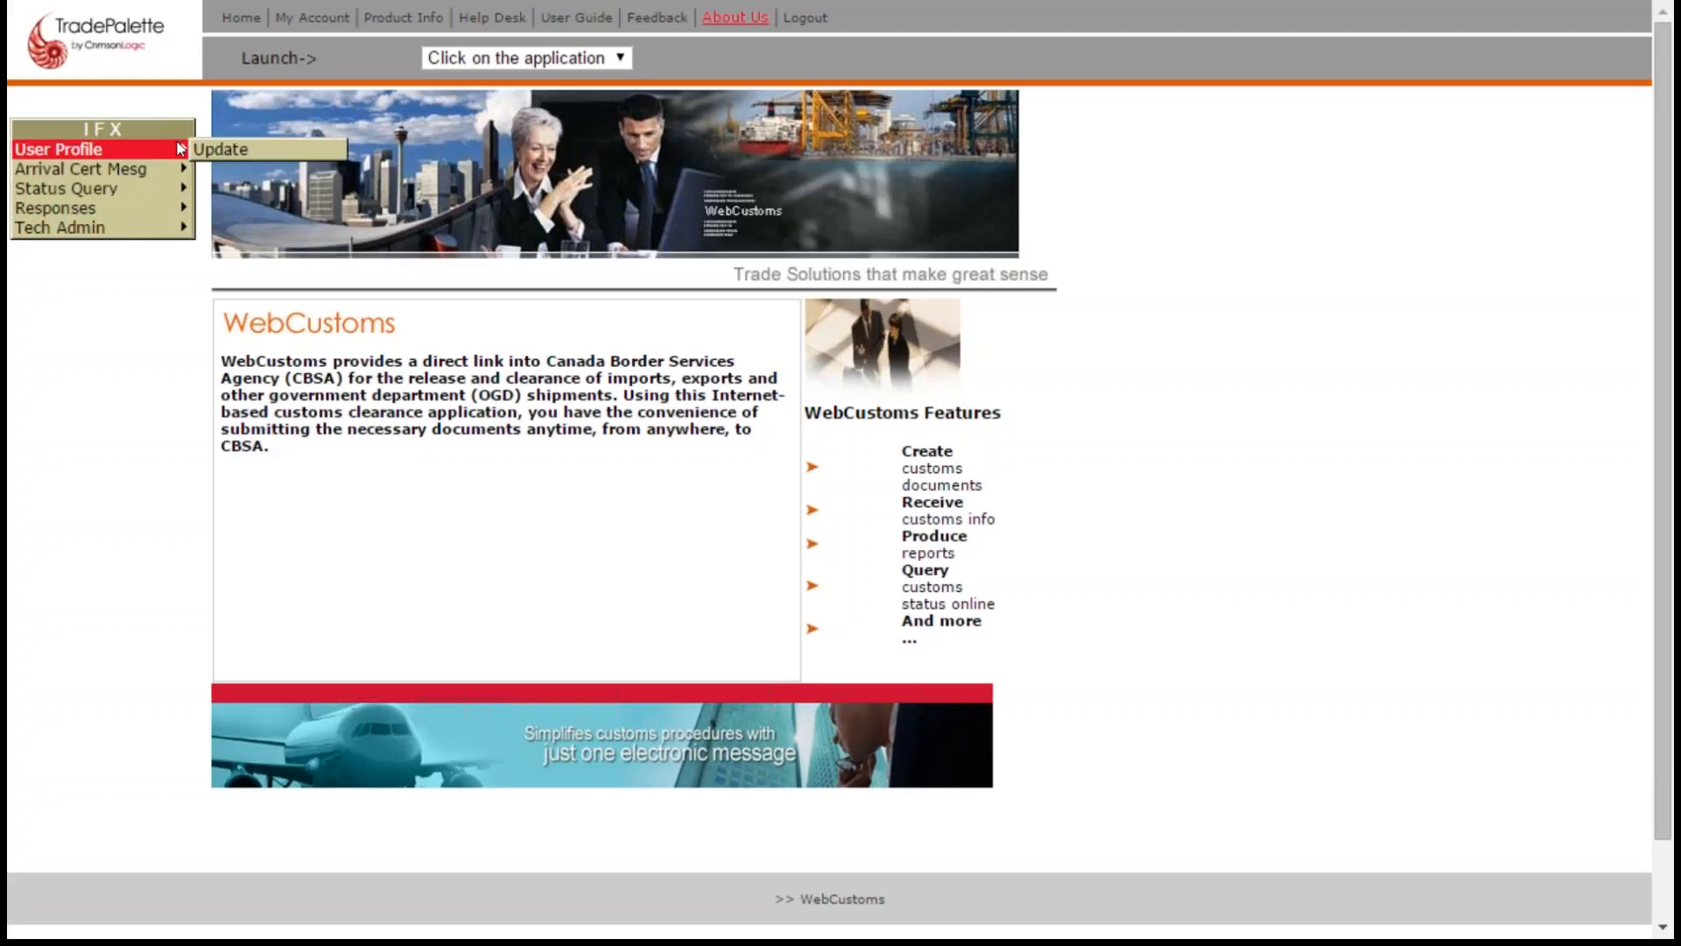
{"action": "left_click", "coordinate": [214, 149]}
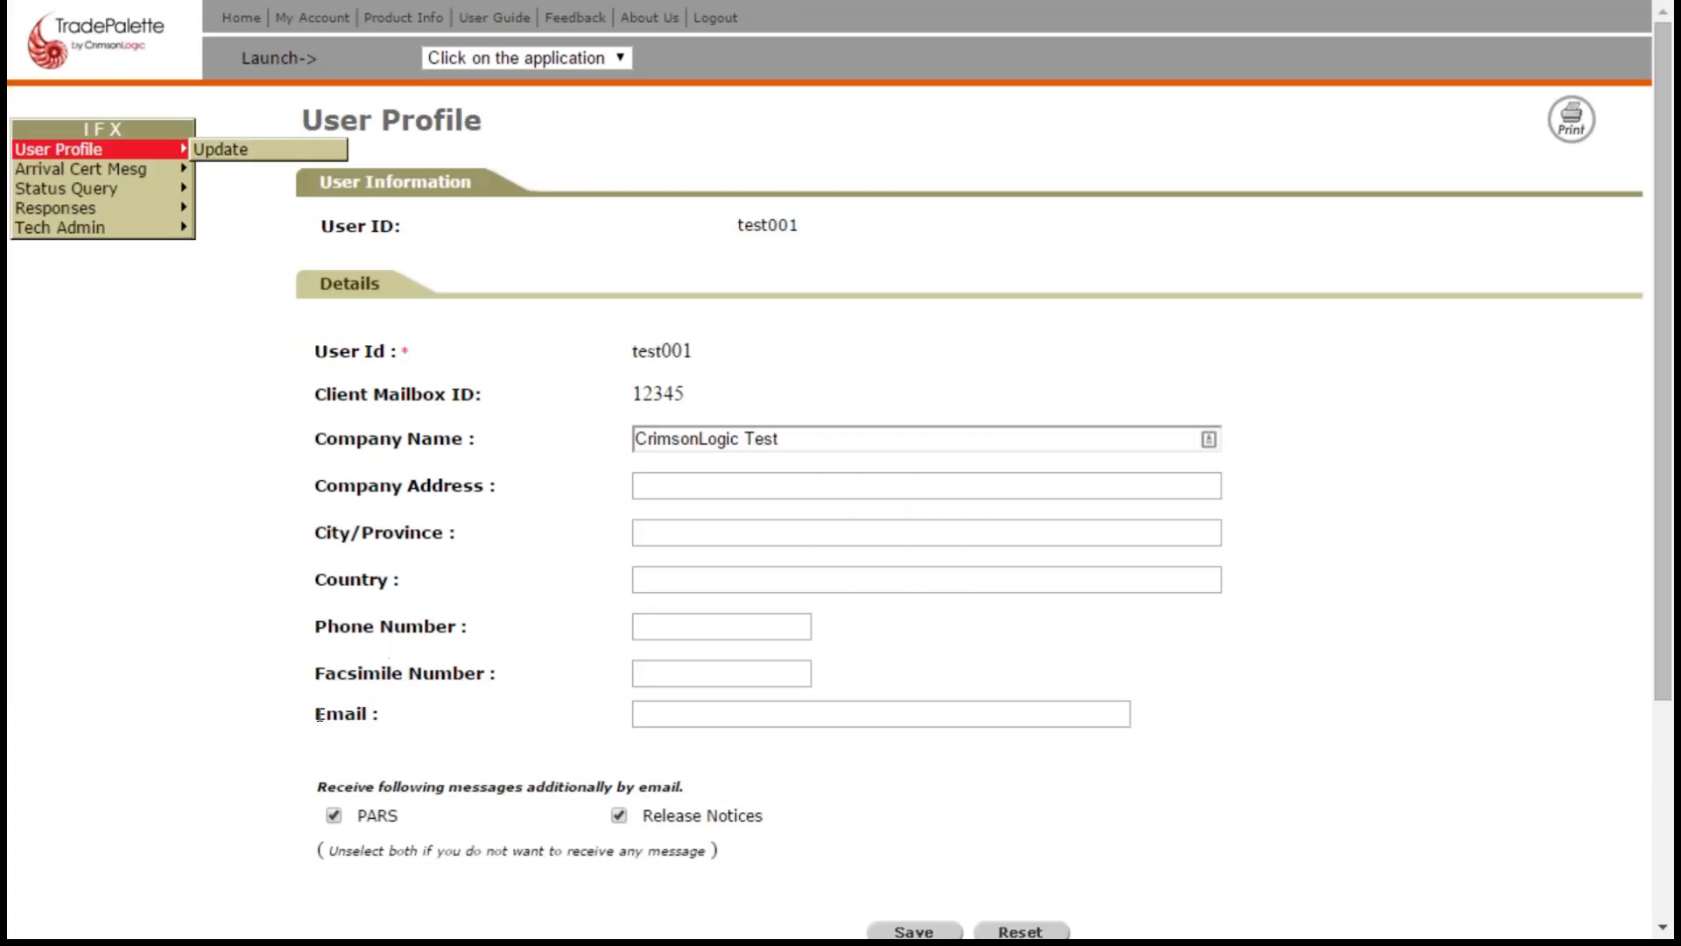
- Fill in the contact e-mail address in the user profile and save the record
{"action": "left_click_drag", "start_coordinate": [349, 713], "coordinate": [384, 715]}
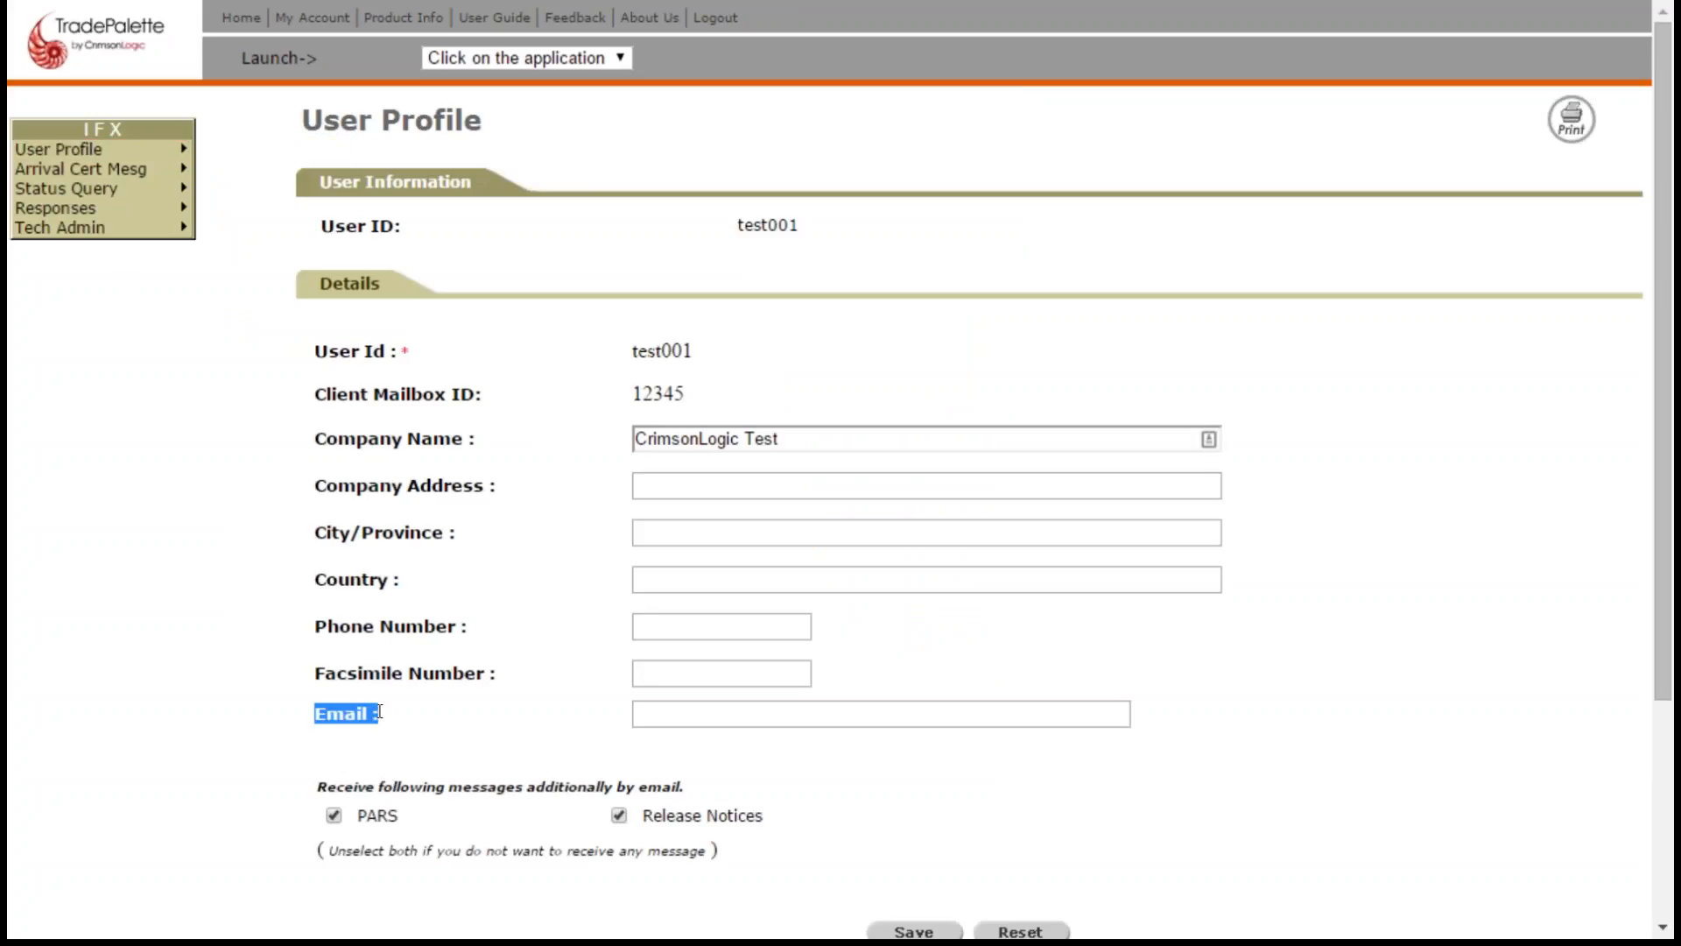
{"action": "left_click", "coordinate": [720, 711]}
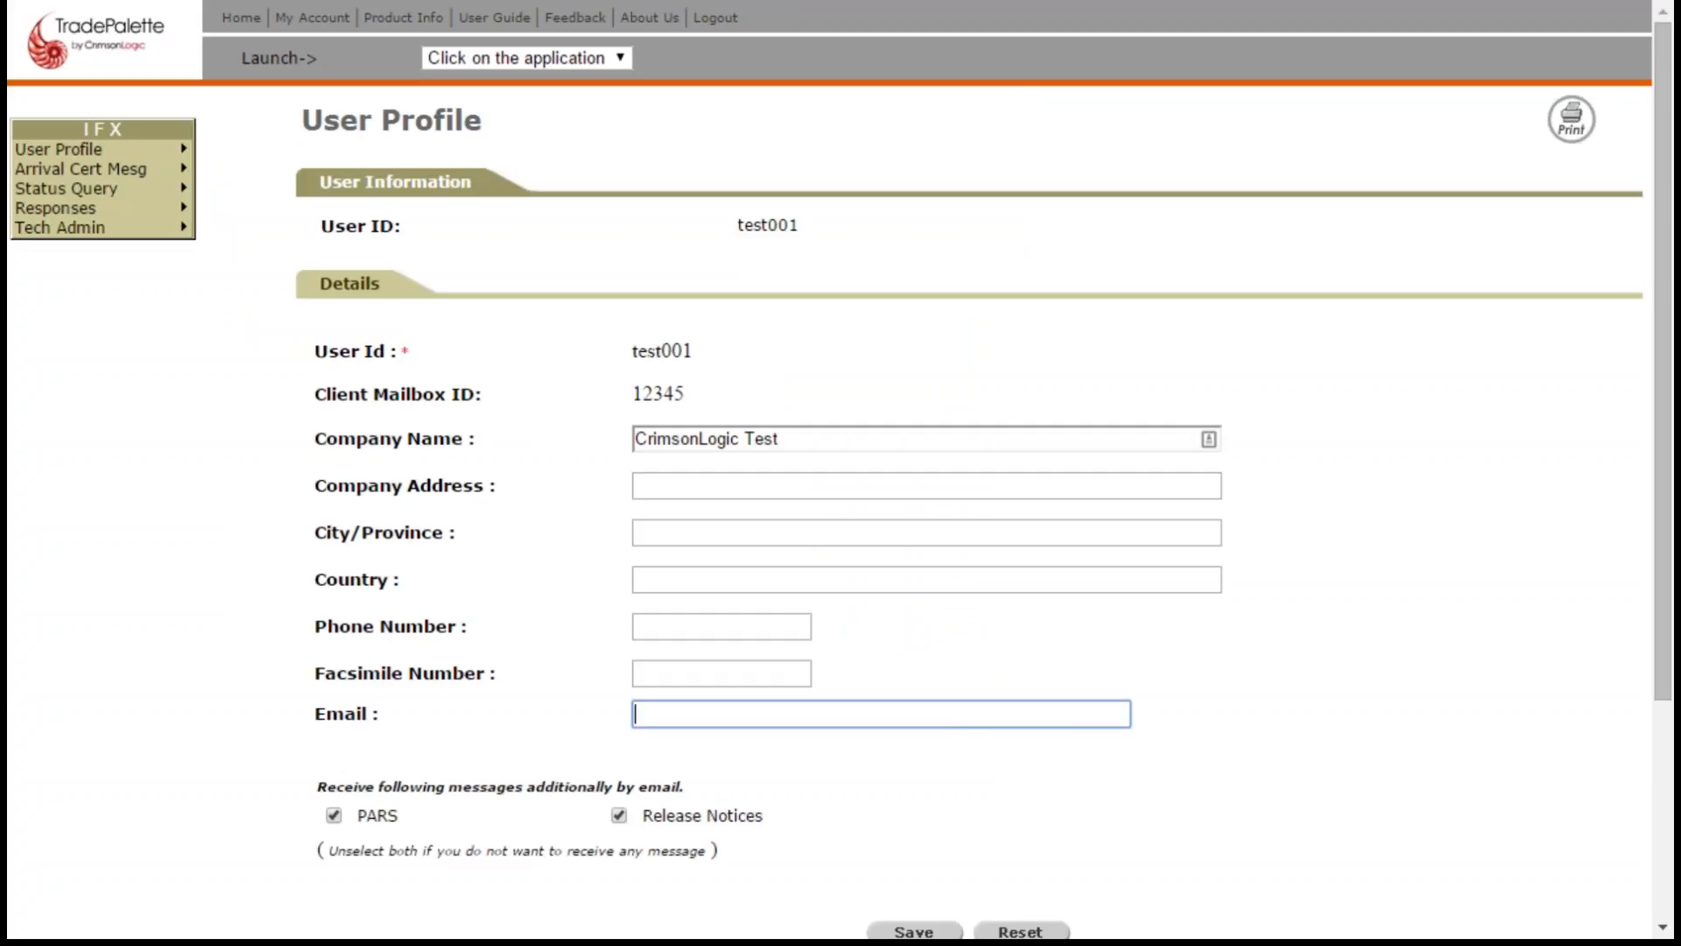
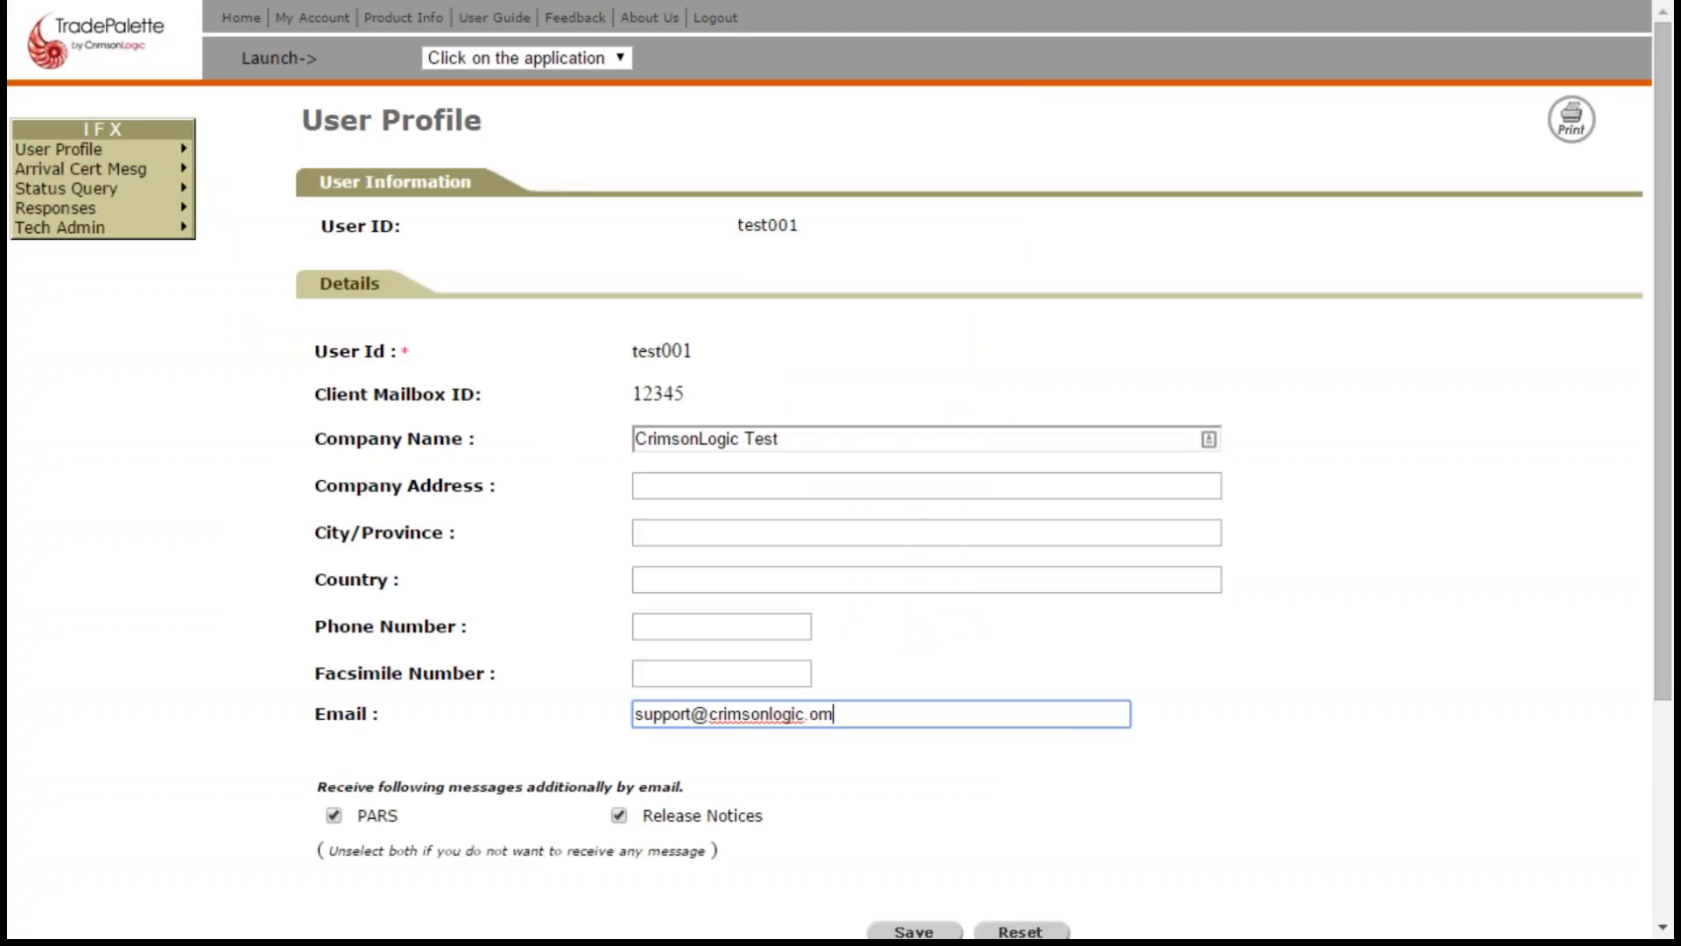
{"action": "type", "text": "com"}
{"action": "scroll", "coordinate": [823, 782], "scroll_direction": "down", "scroll_amount": 3}
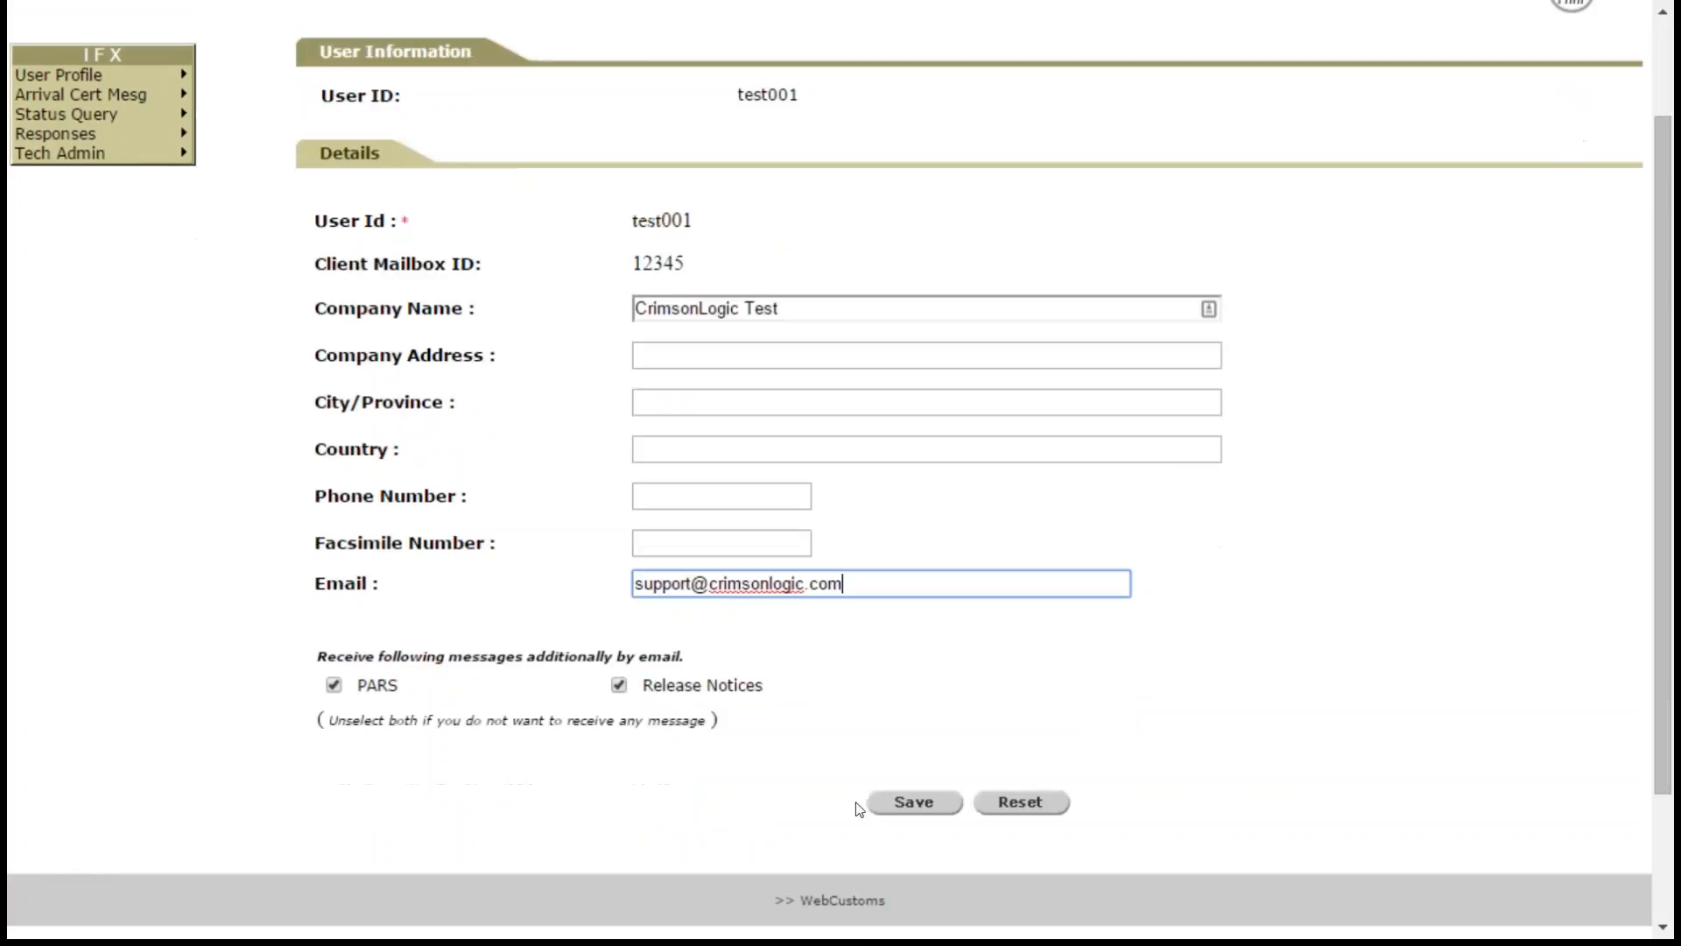
{"action": "left_click", "coordinate": [906, 811]}
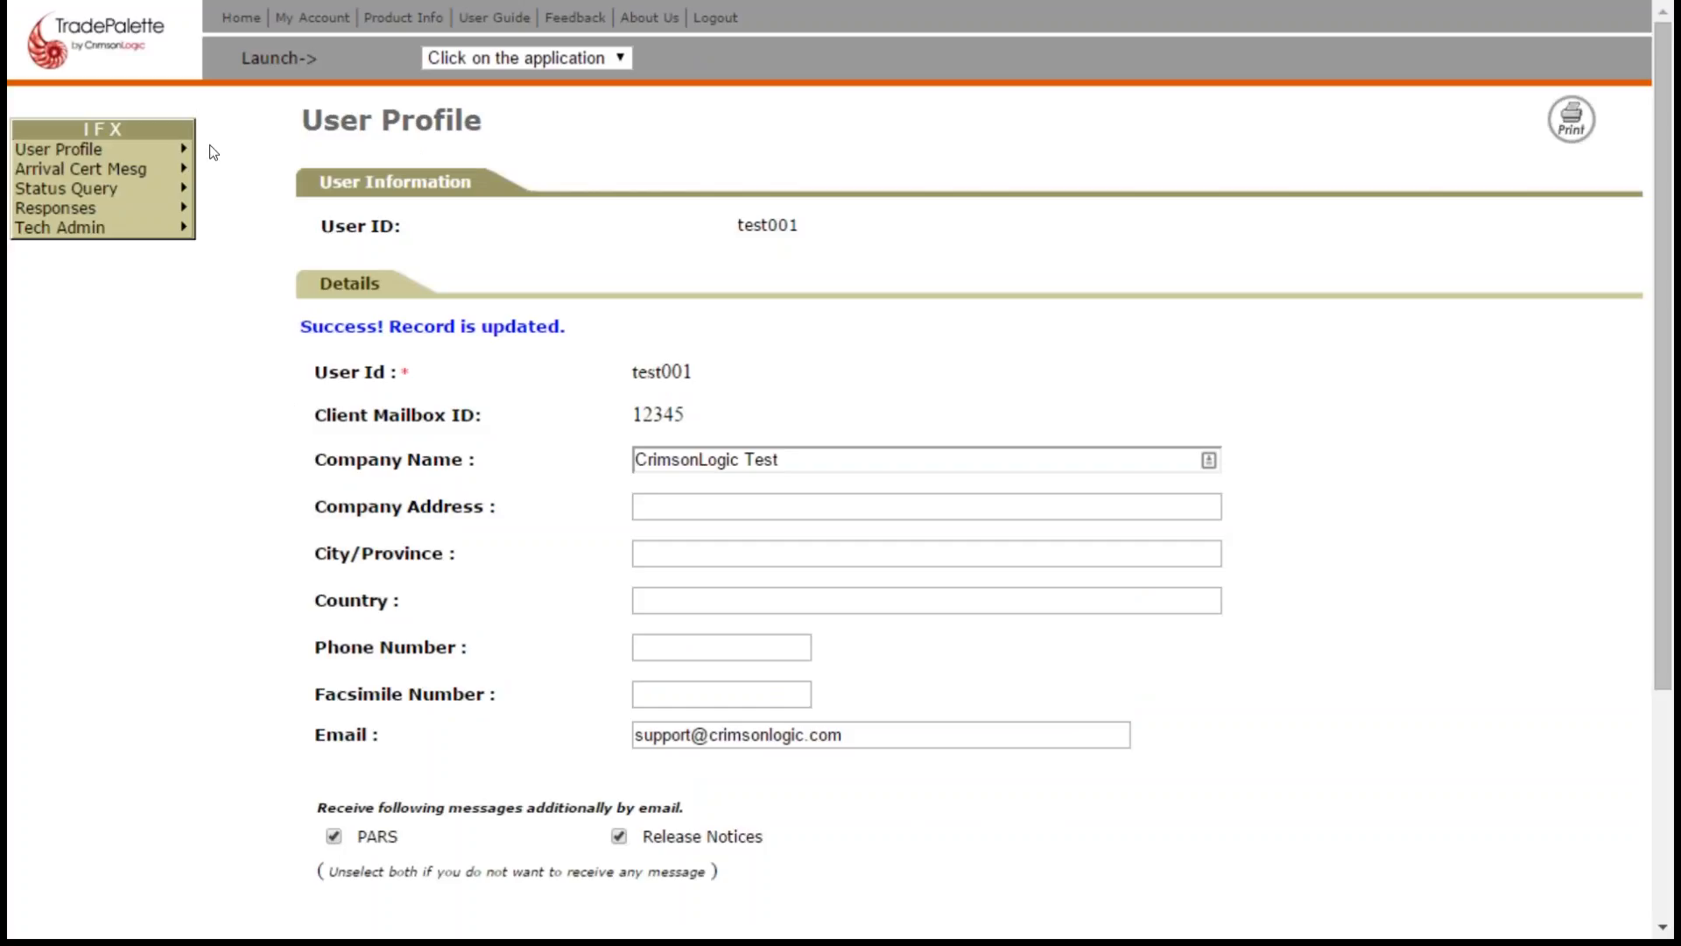
{"action": "mouse_move", "coordinate": [133, 168]}
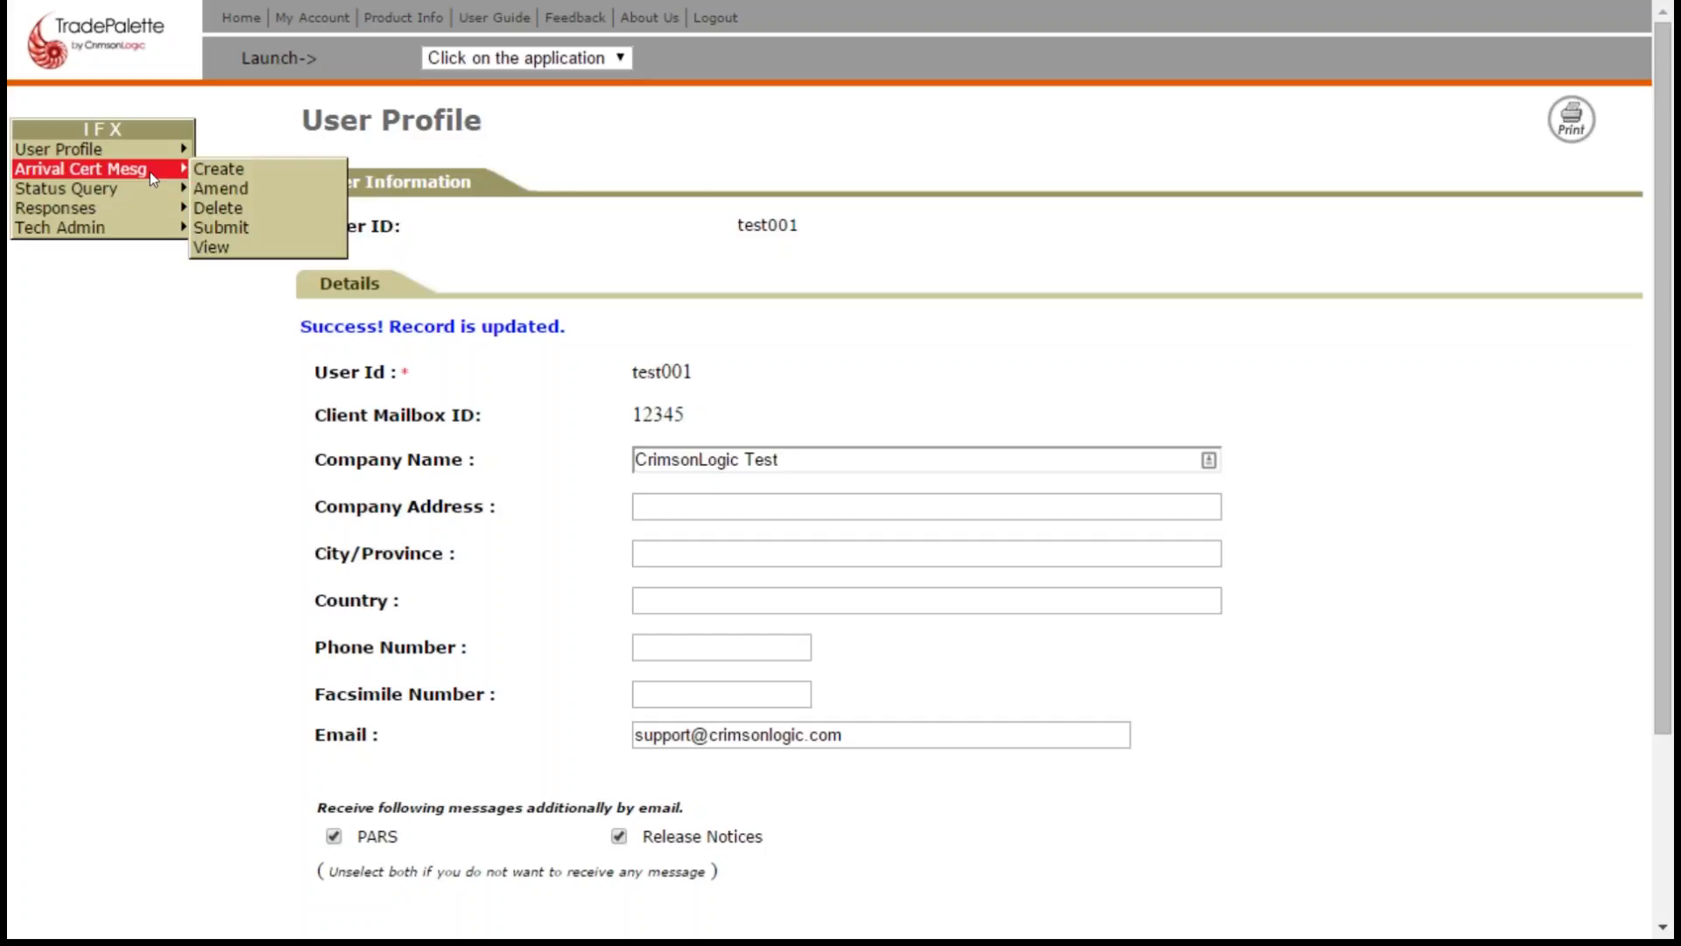
{"action": "left_click", "coordinate": [205, 170]}
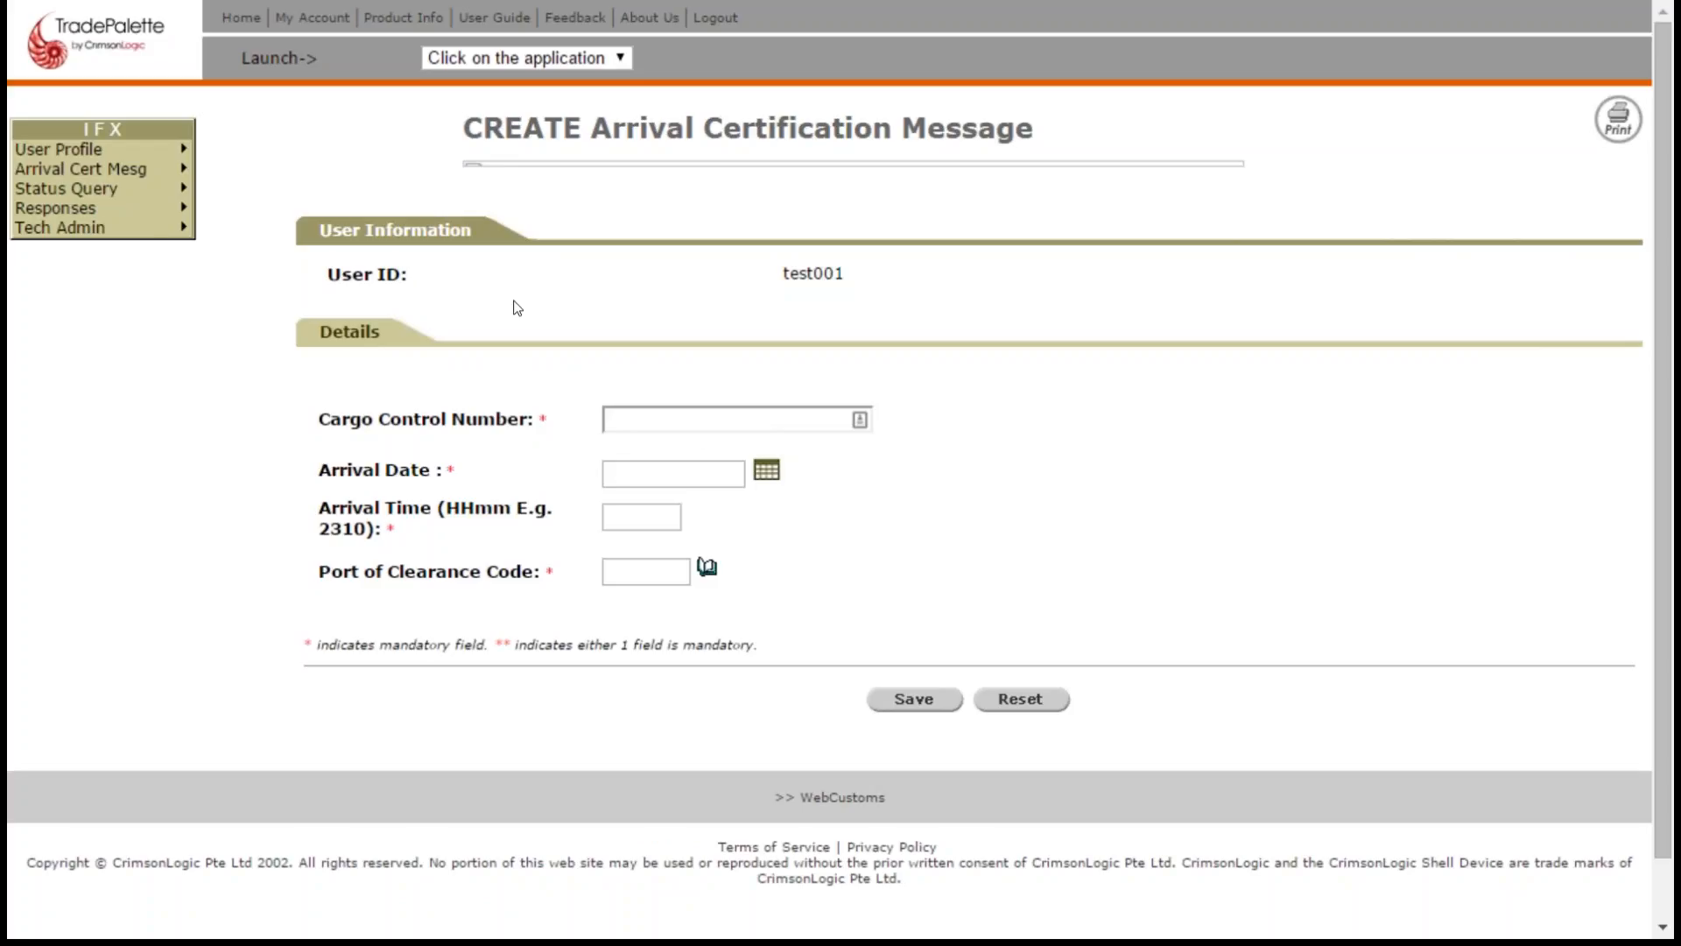
{"action": "left_click", "coordinate": [856, 420]}
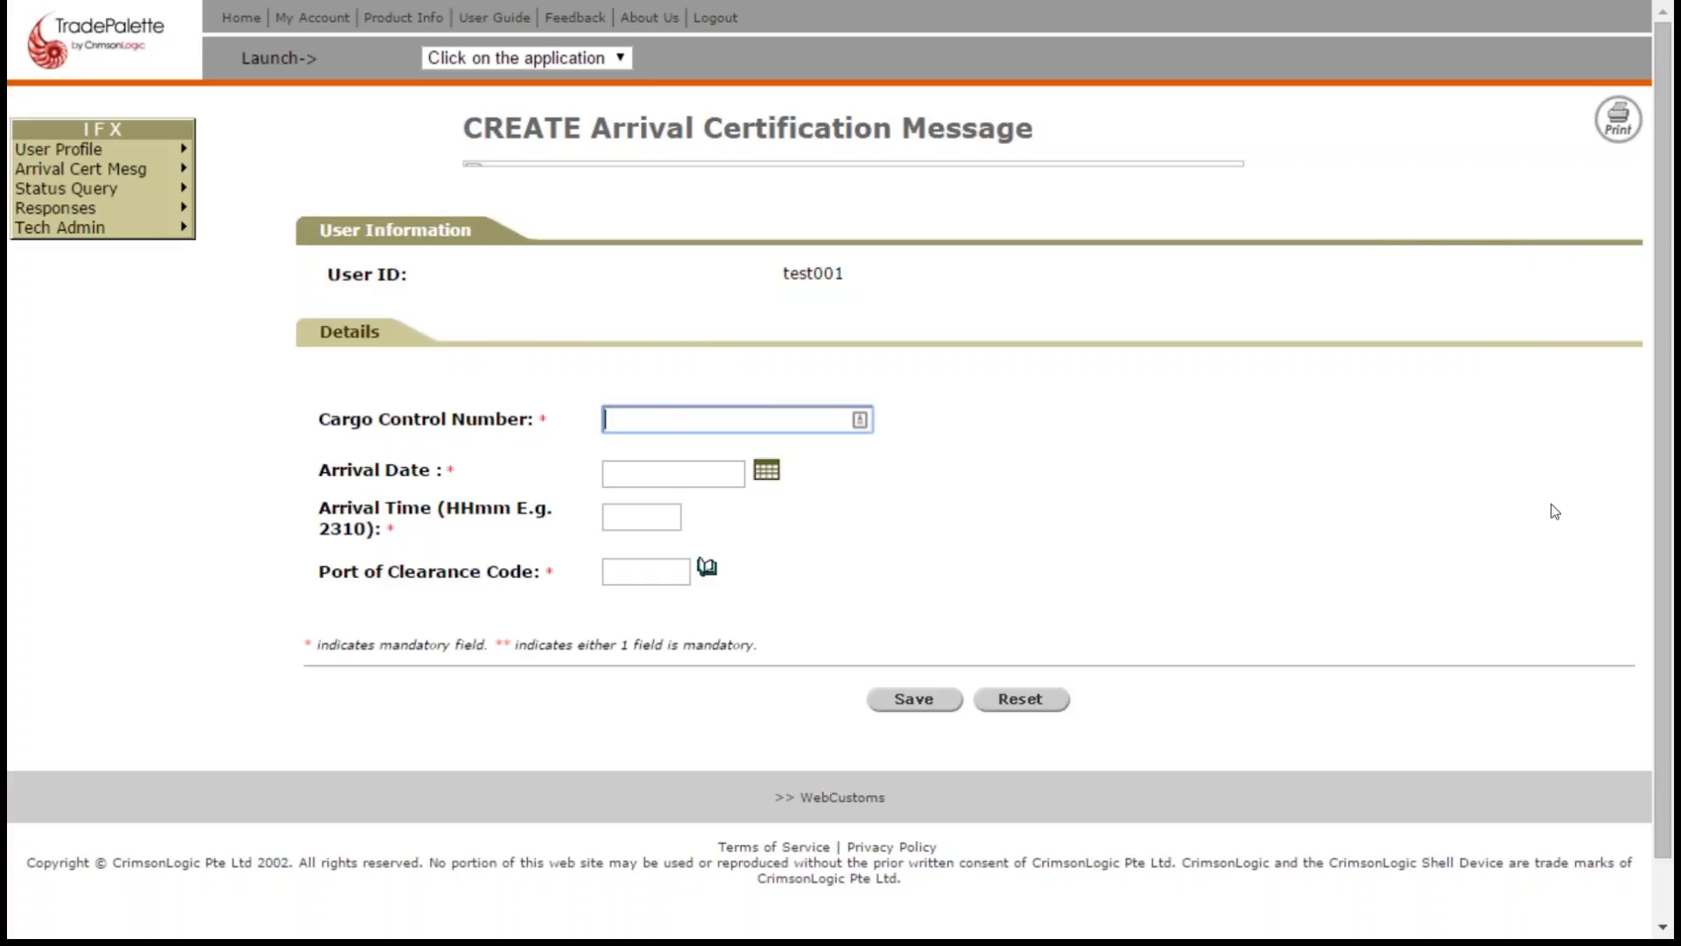
{"action": "type", "text": "1234"}
{"action": "type", "text": "08072015"}
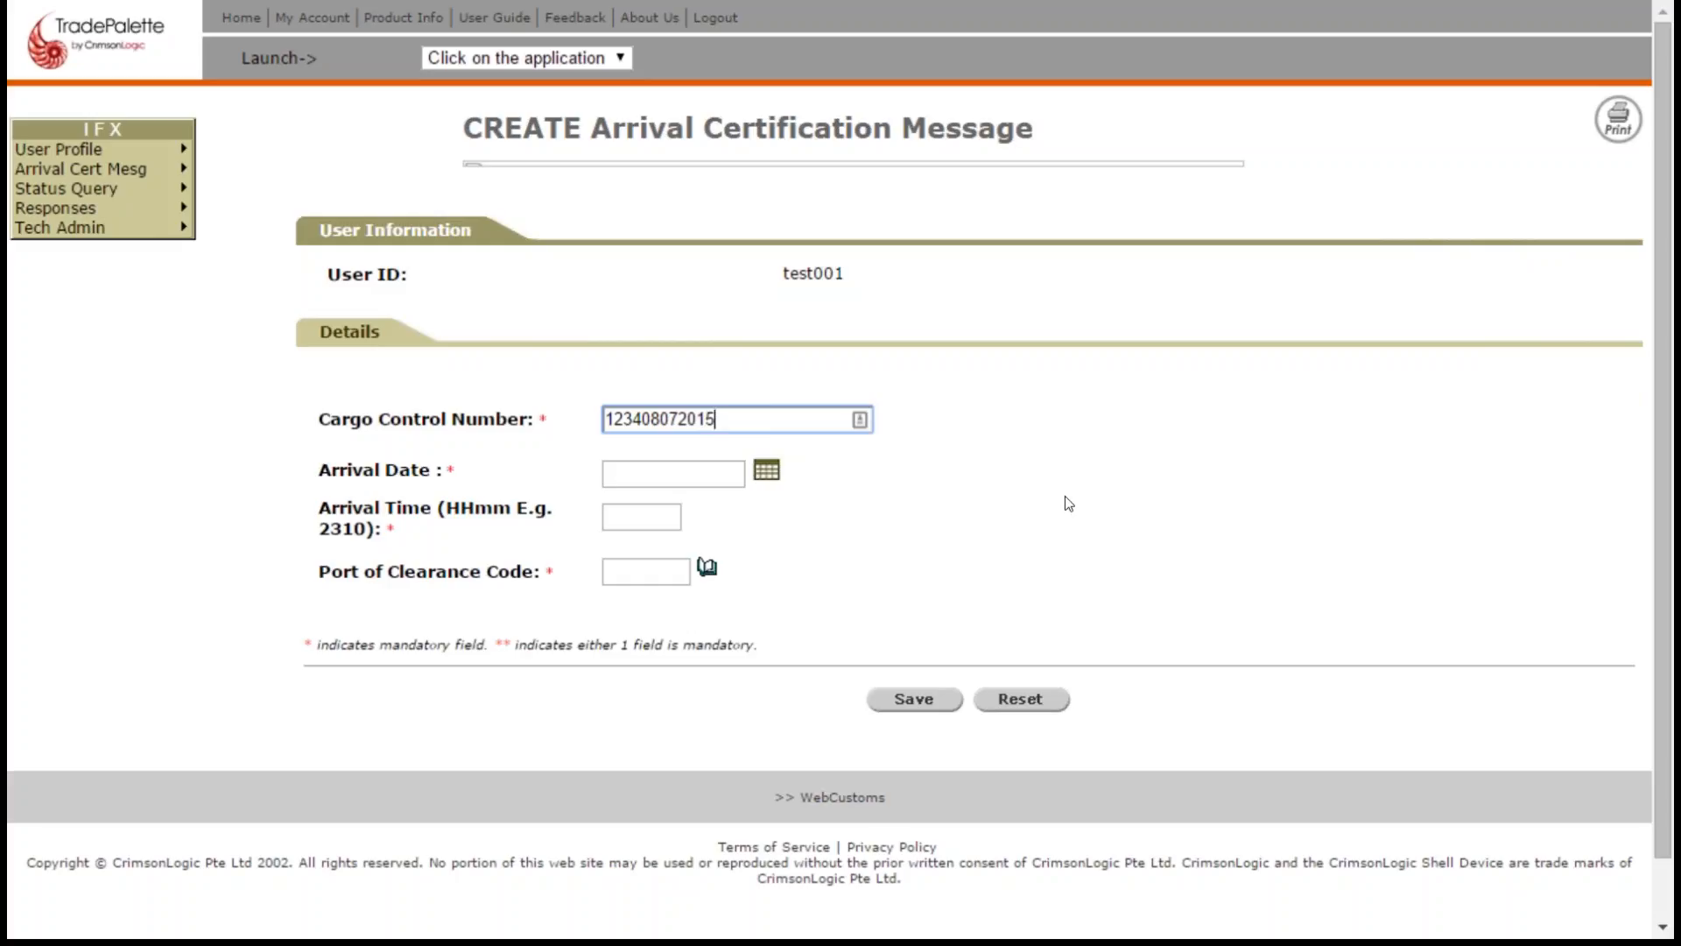
- Set the message's arrival date to 08/07/2015 and its arrival time to 1508
{"action": "left_click", "coordinate": [765, 472]}
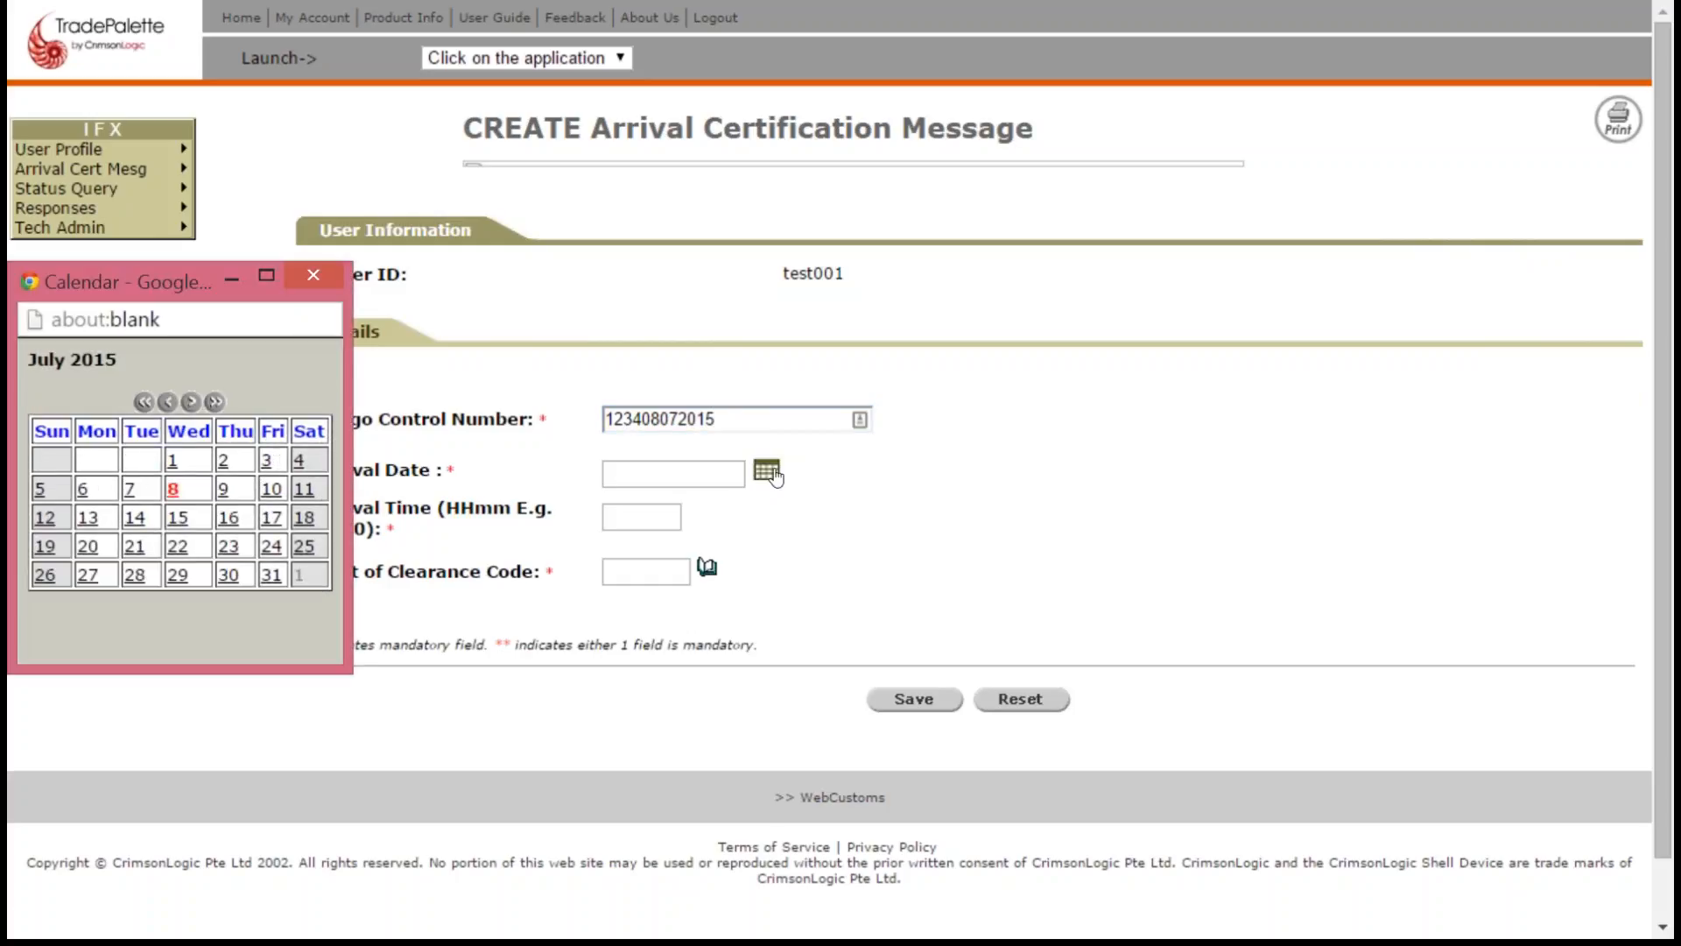
{"action": "left_click", "coordinate": [172, 490]}
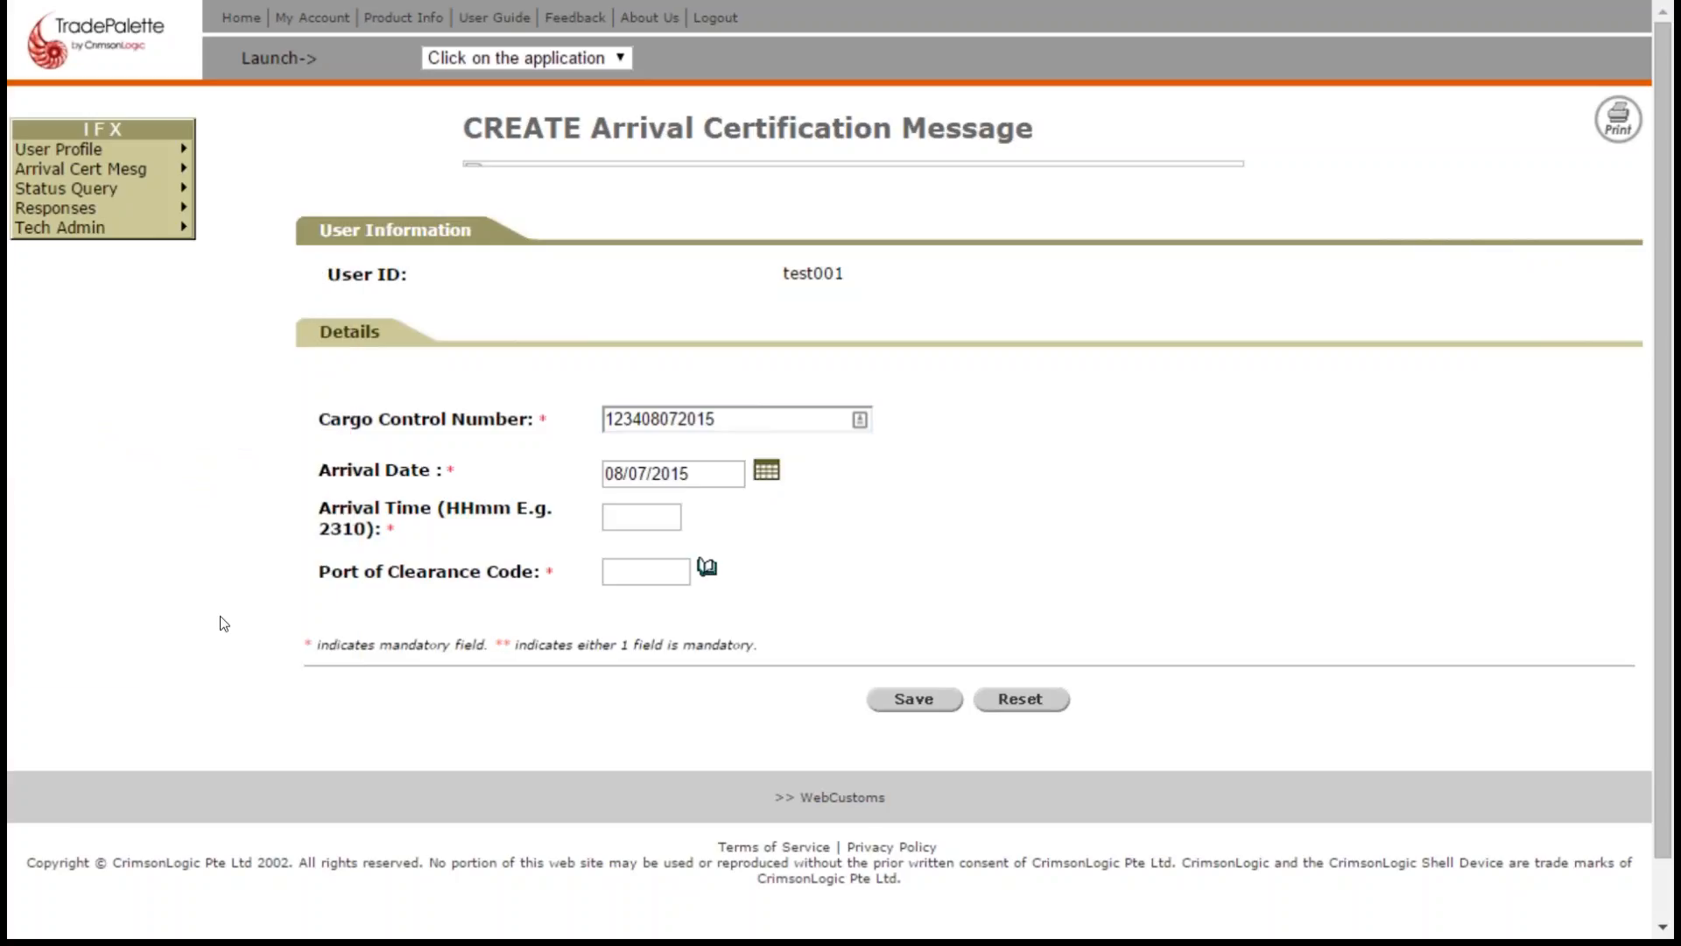
{"action": "left_click", "coordinate": [644, 516]}
{"action": "type", "text": "1508"}
{"action": "left_click", "coordinate": [1037, 538]}
- Enter port of clearance code 0495, then save and submit the arrival certification message
{"action": "left_click", "coordinate": [618, 581]}
{"action": "type", "text": "0"}
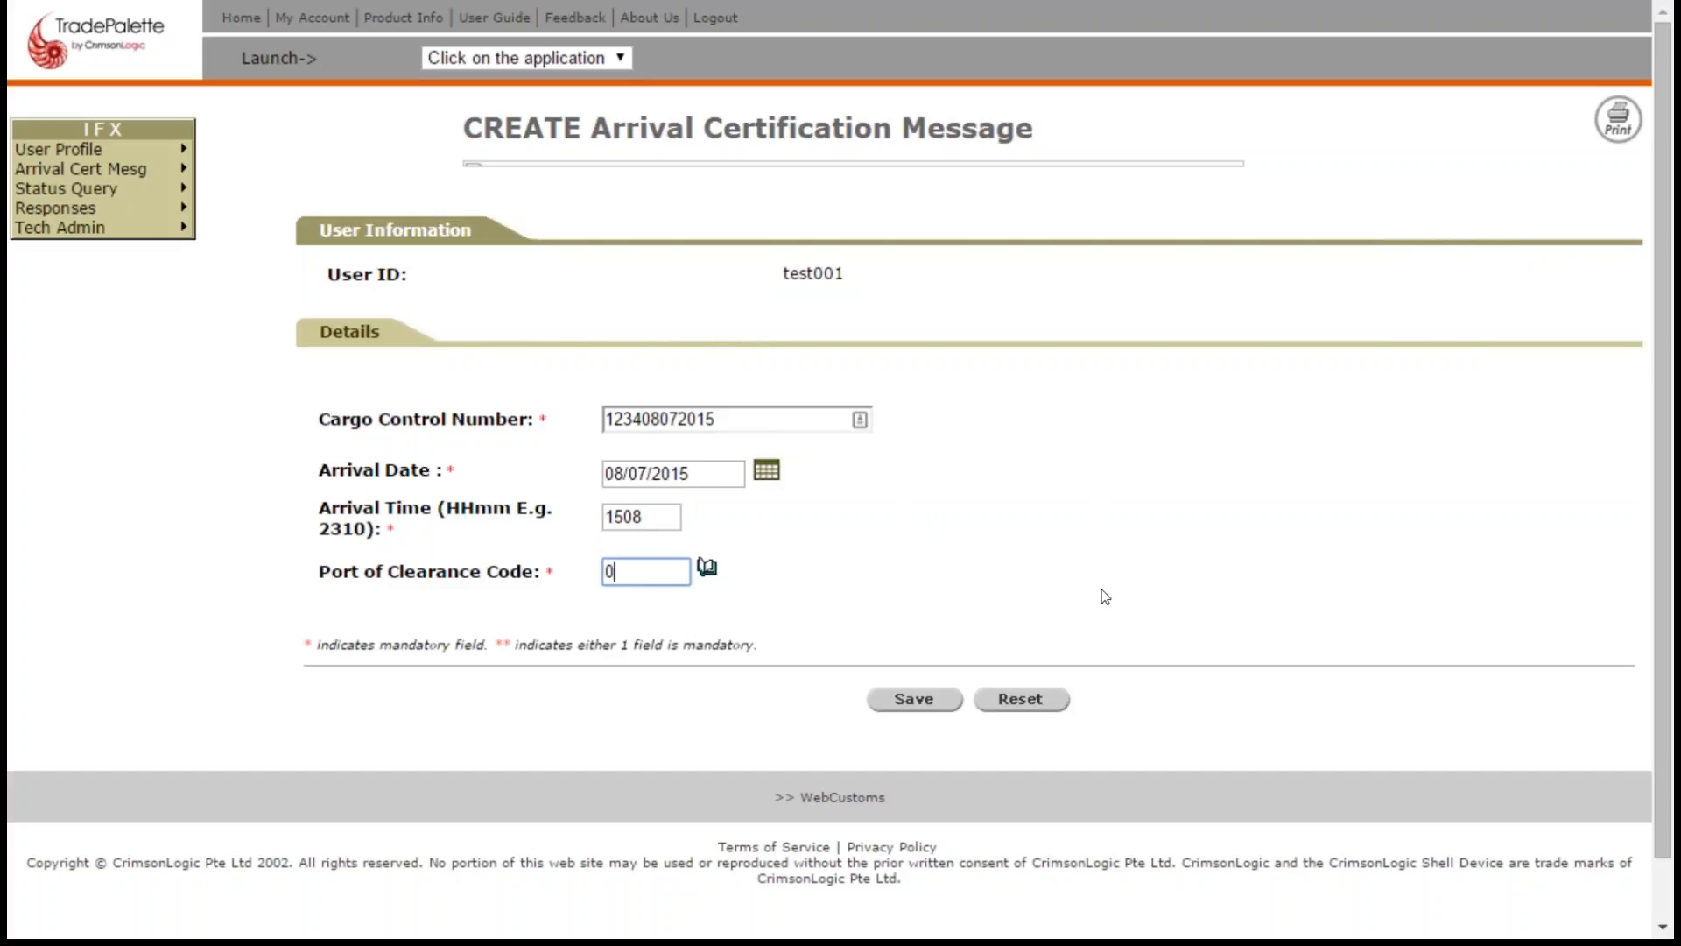
{"action": "type", "text": "495"}
{"action": "left_click", "coordinate": [1042, 566]}
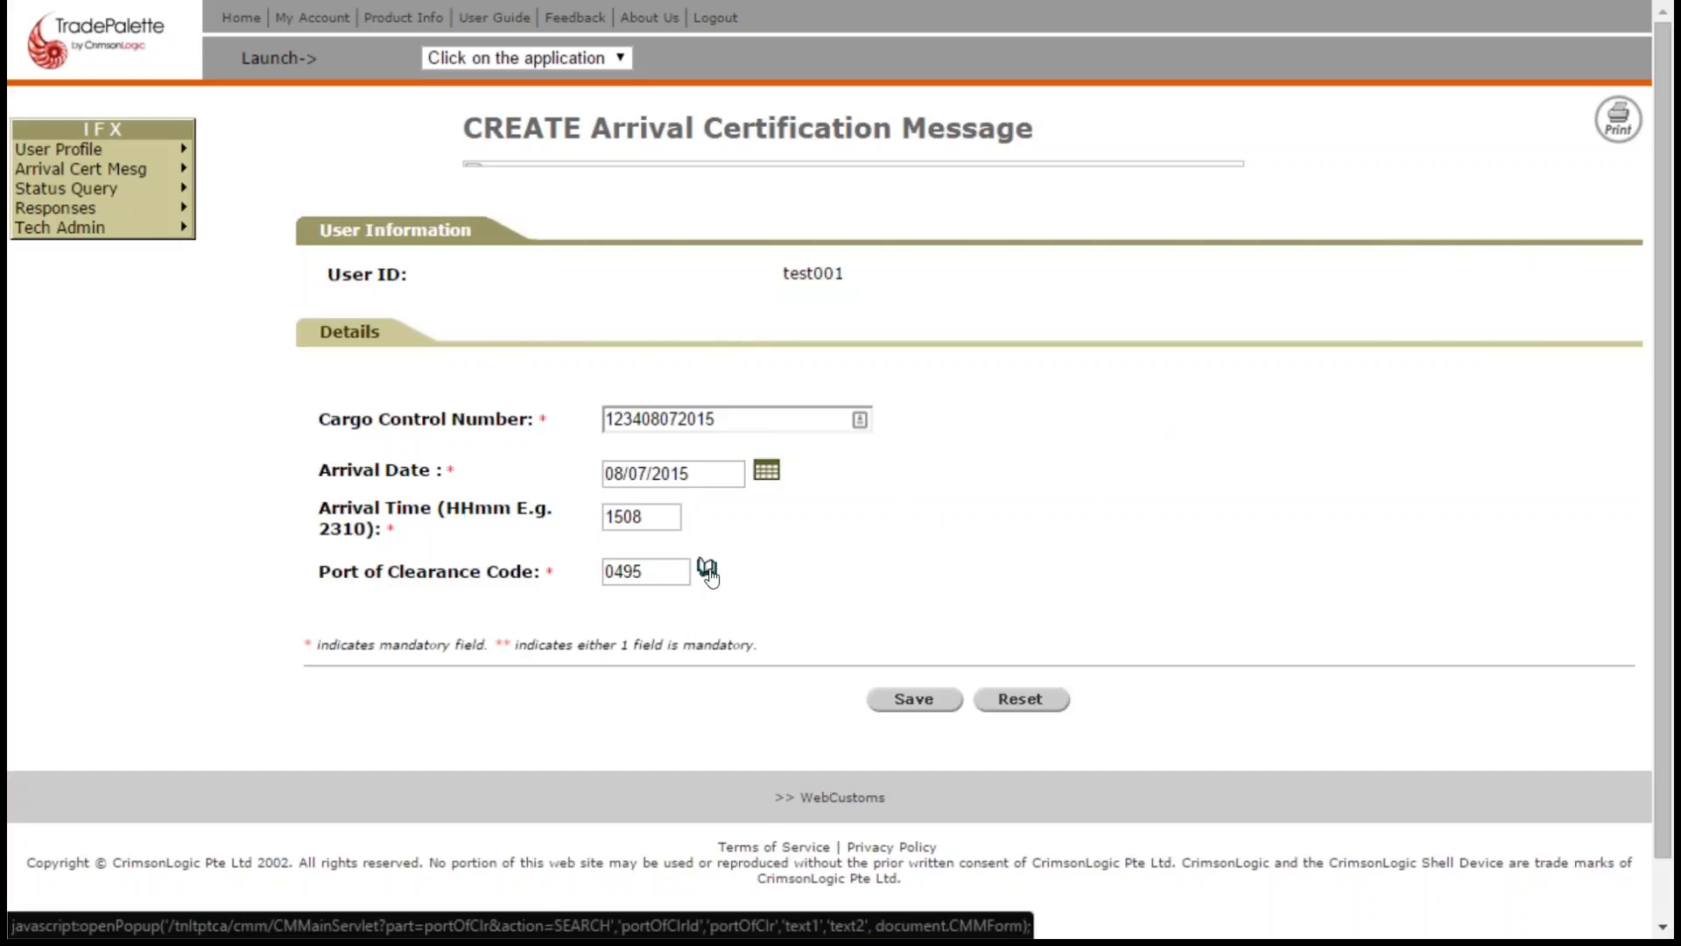
{"action": "left_click", "coordinate": [932, 705]}
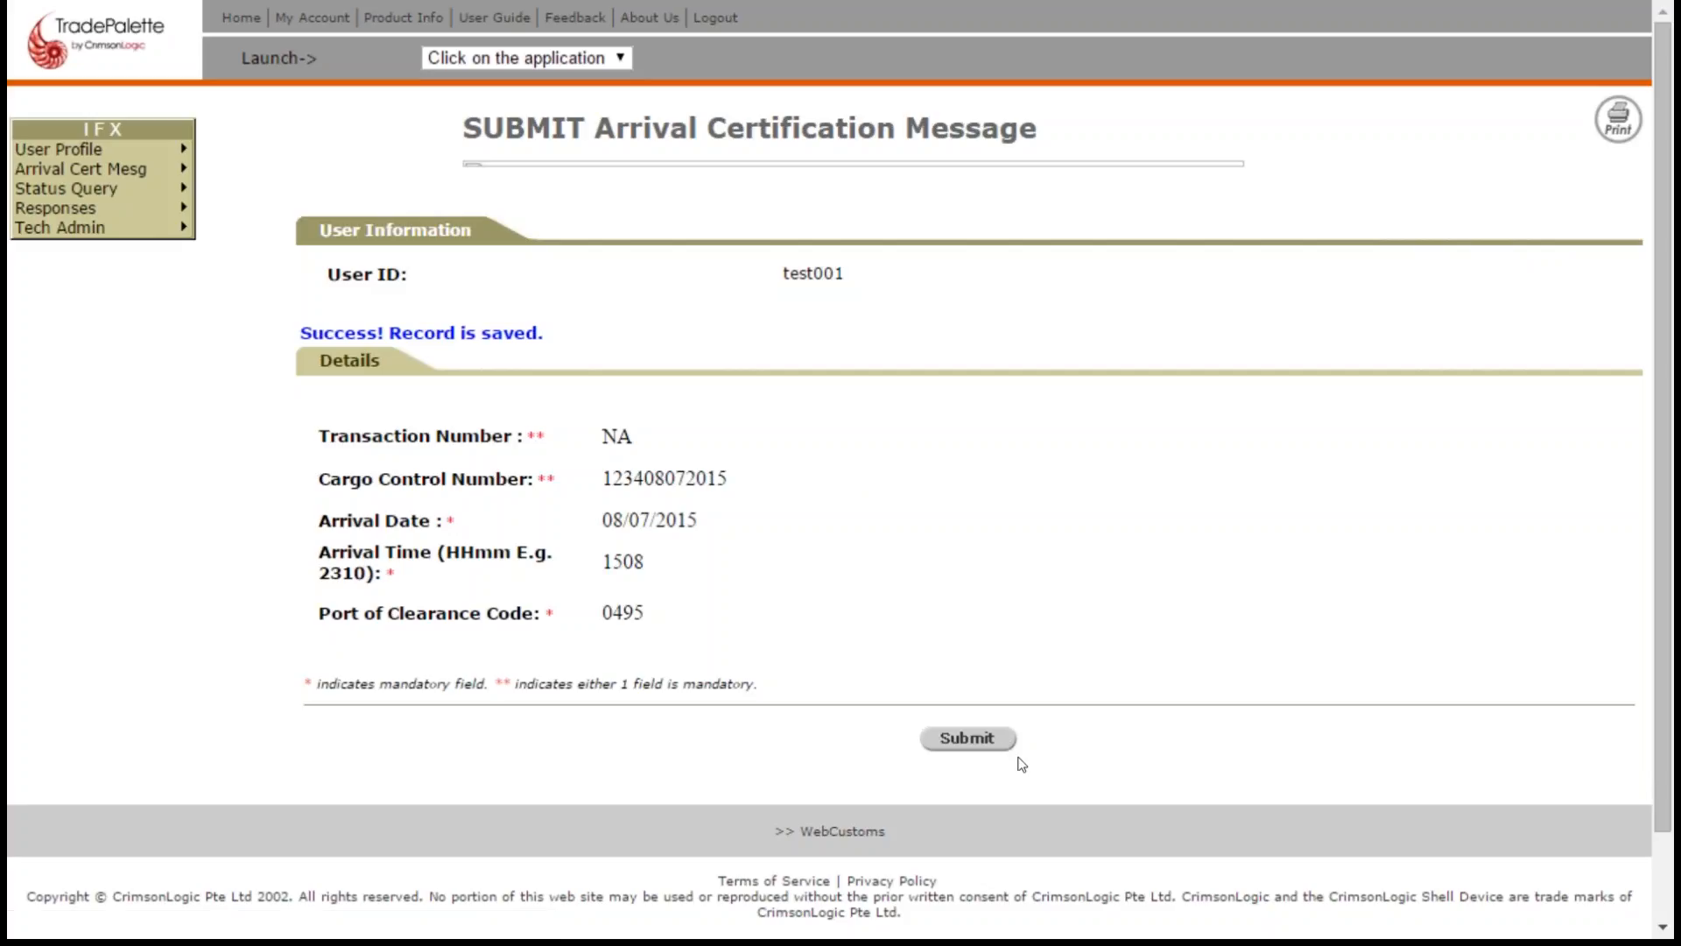
{"action": "left_click", "coordinate": [979, 741]}
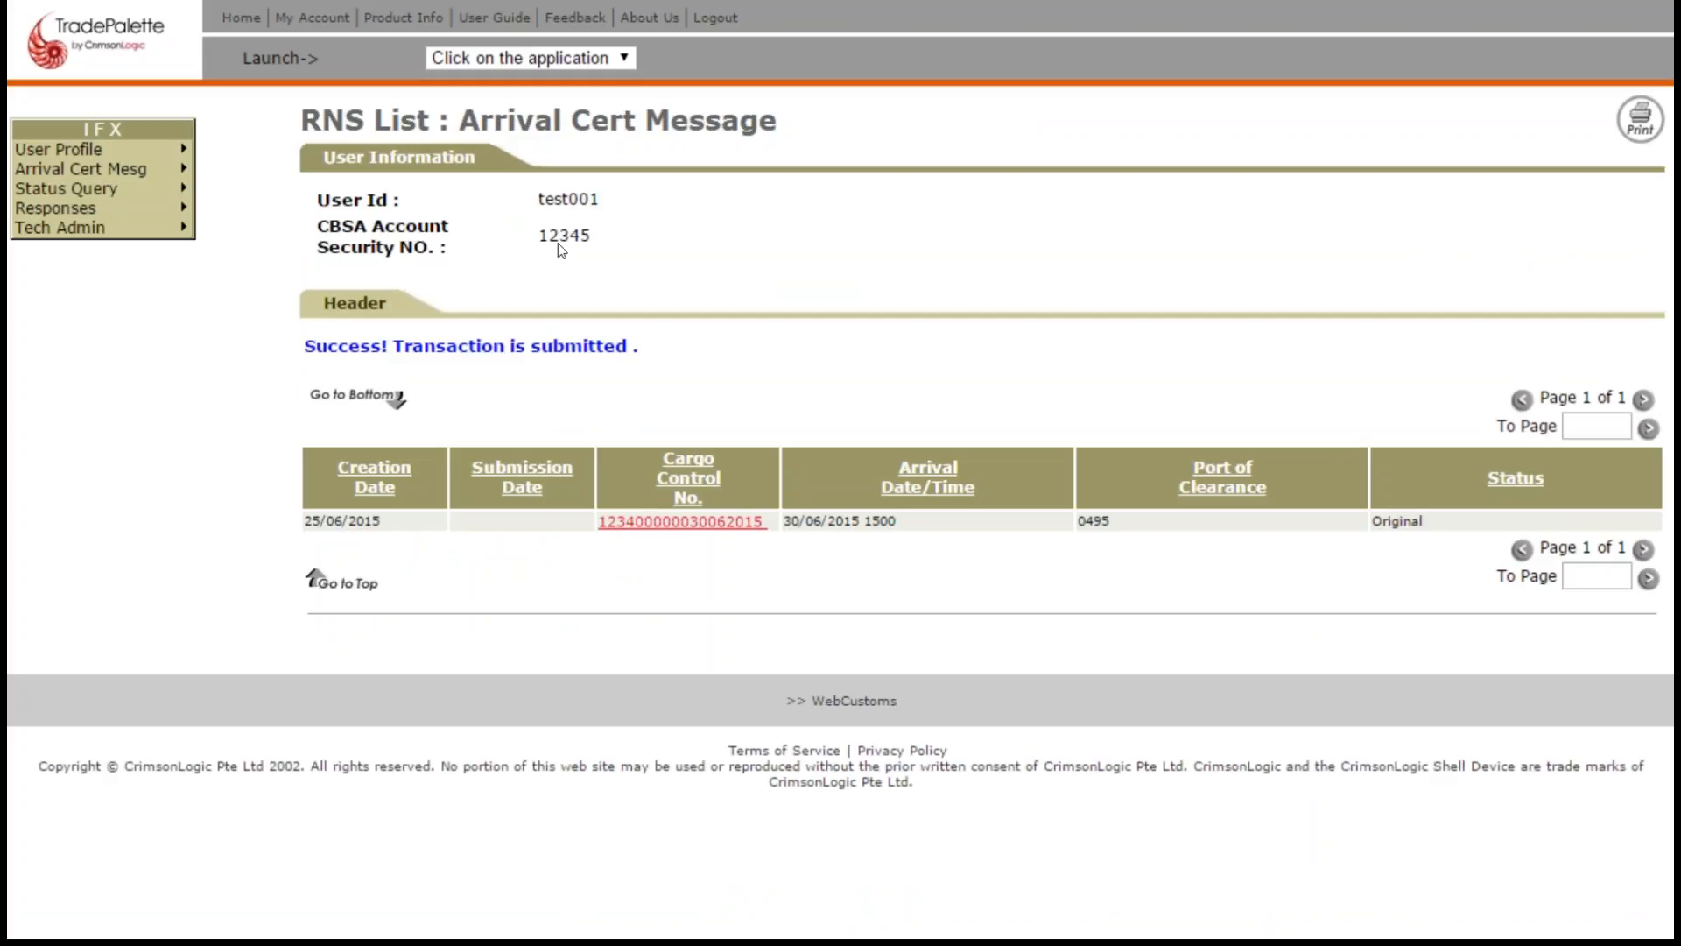
{"action": "mouse_move", "coordinate": [54, 167]}
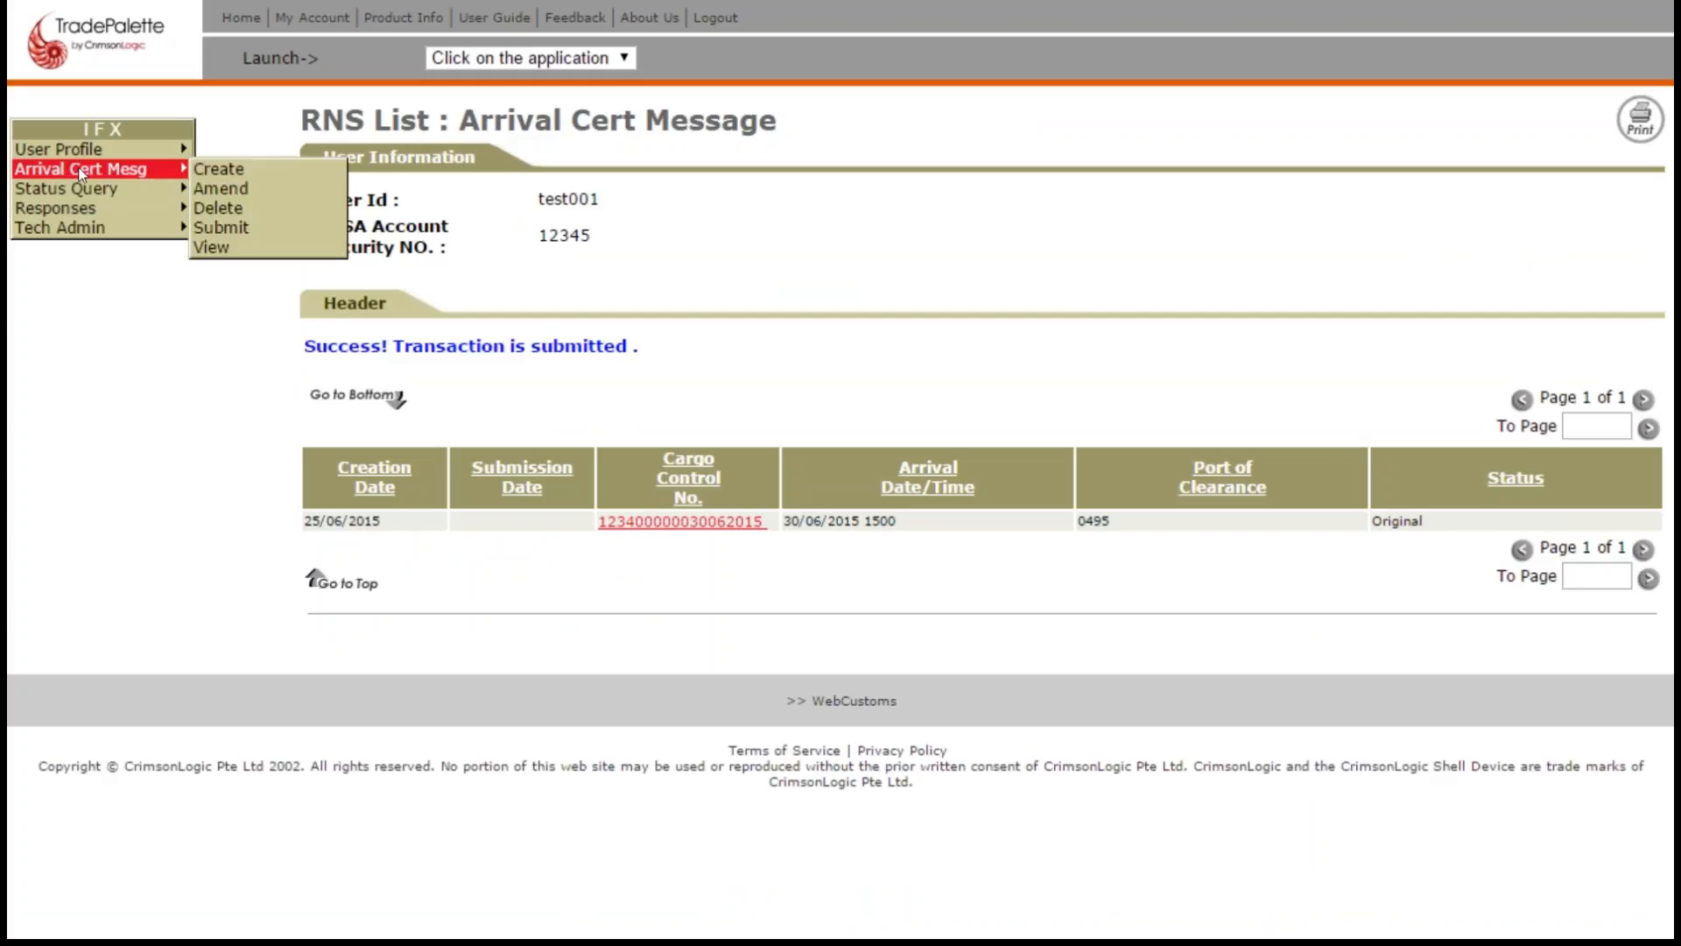
{"action": "left_click", "coordinate": [212, 248]}
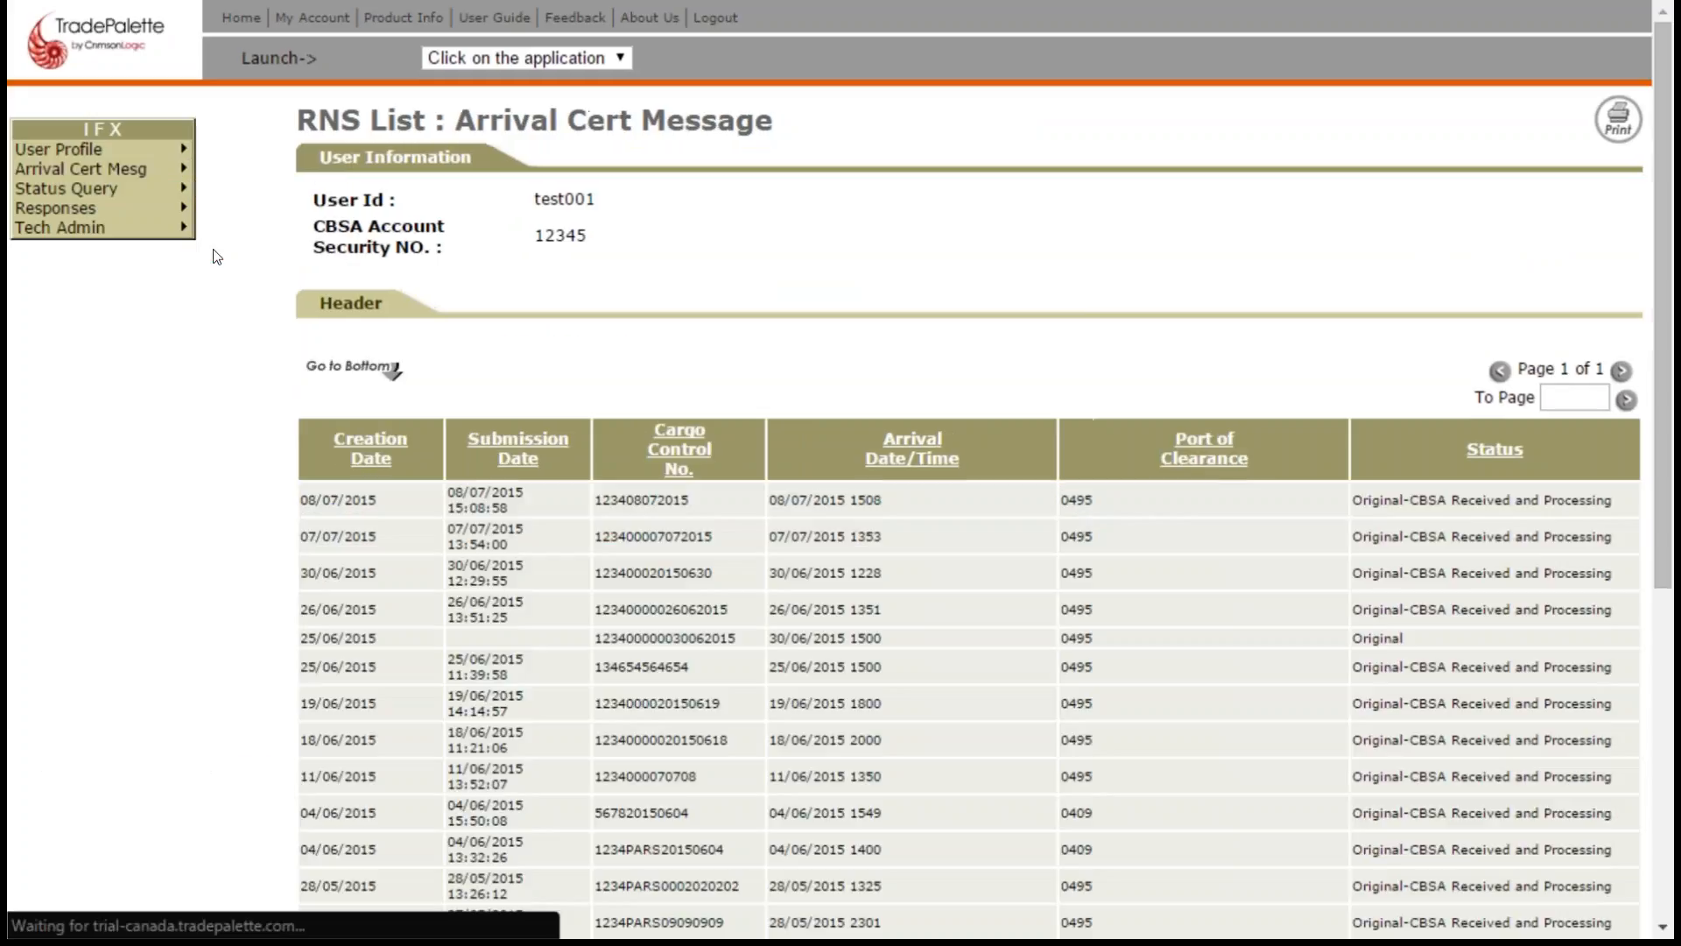
{"action": "mouse_move", "coordinate": [116, 167]}
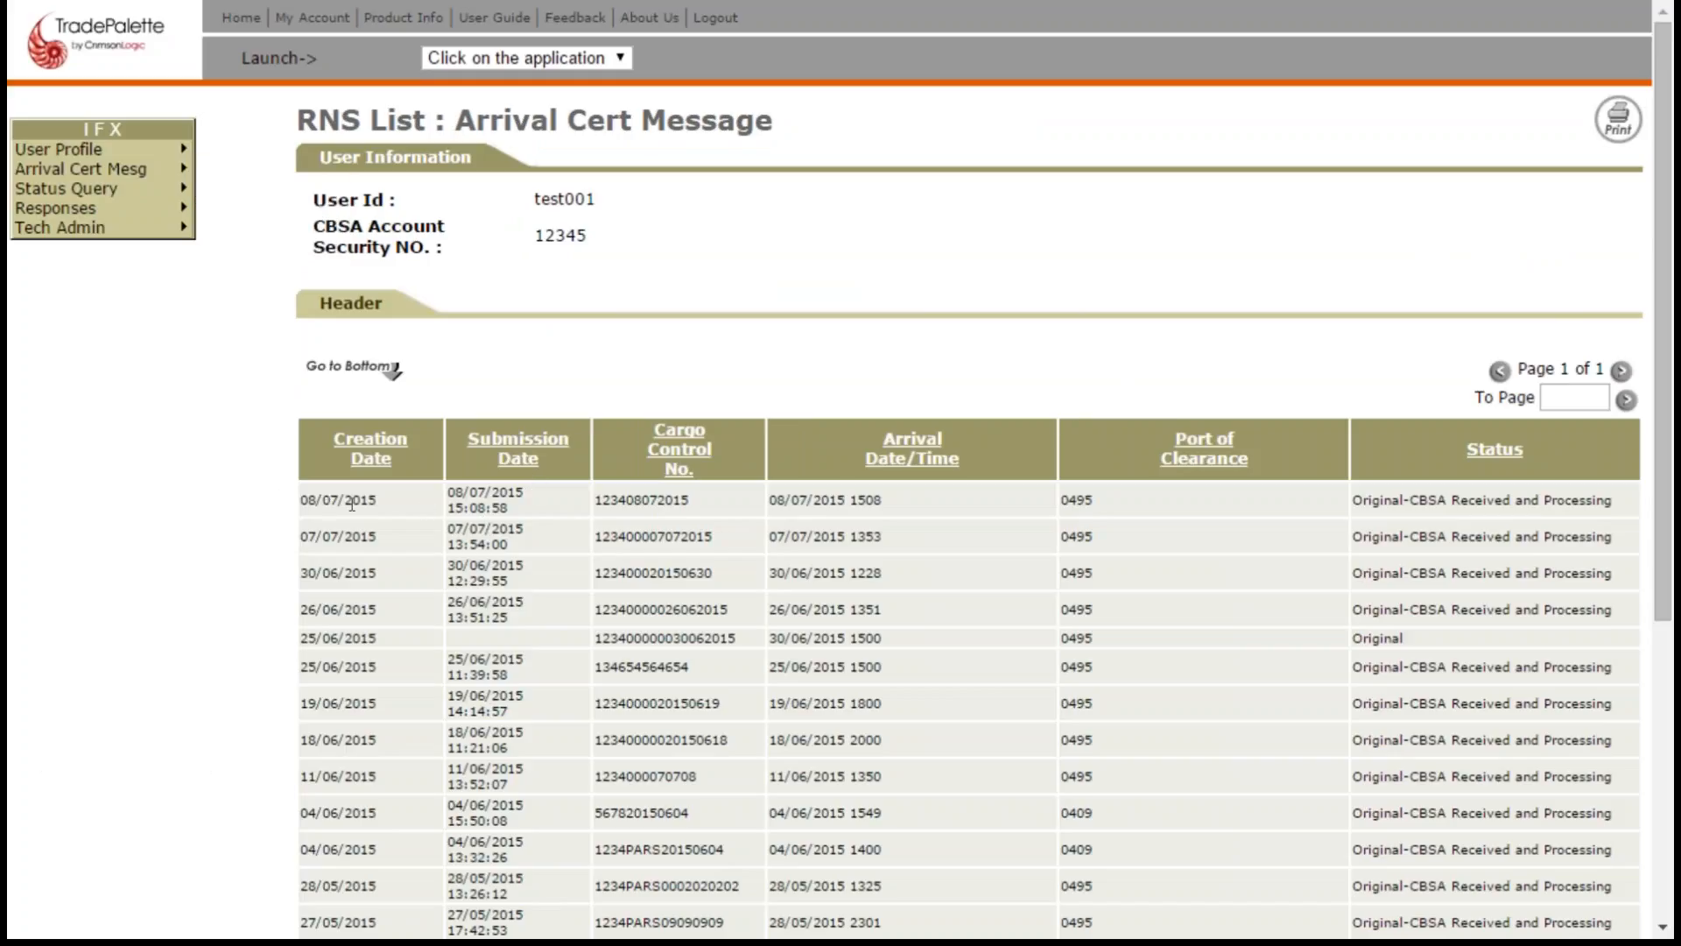
{"action": "triple_click", "coordinate": [470, 494]}
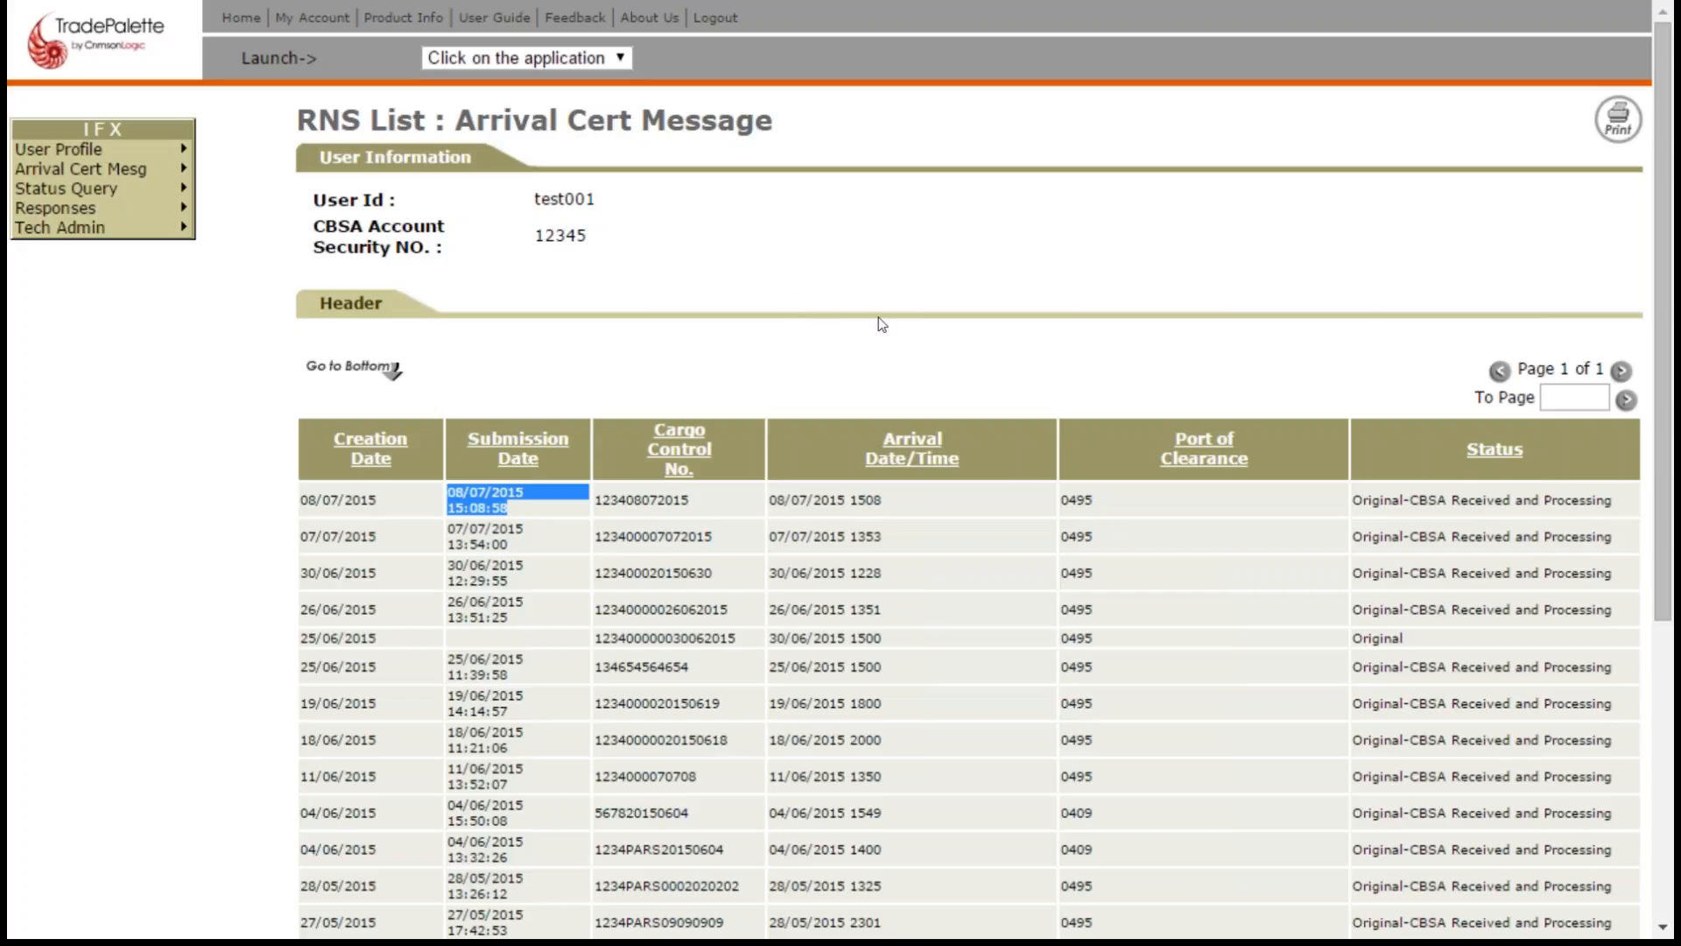
{"action": "left_click_drag", "start_coordinate": [1357, 497], "coordinate": [1621, 499]}
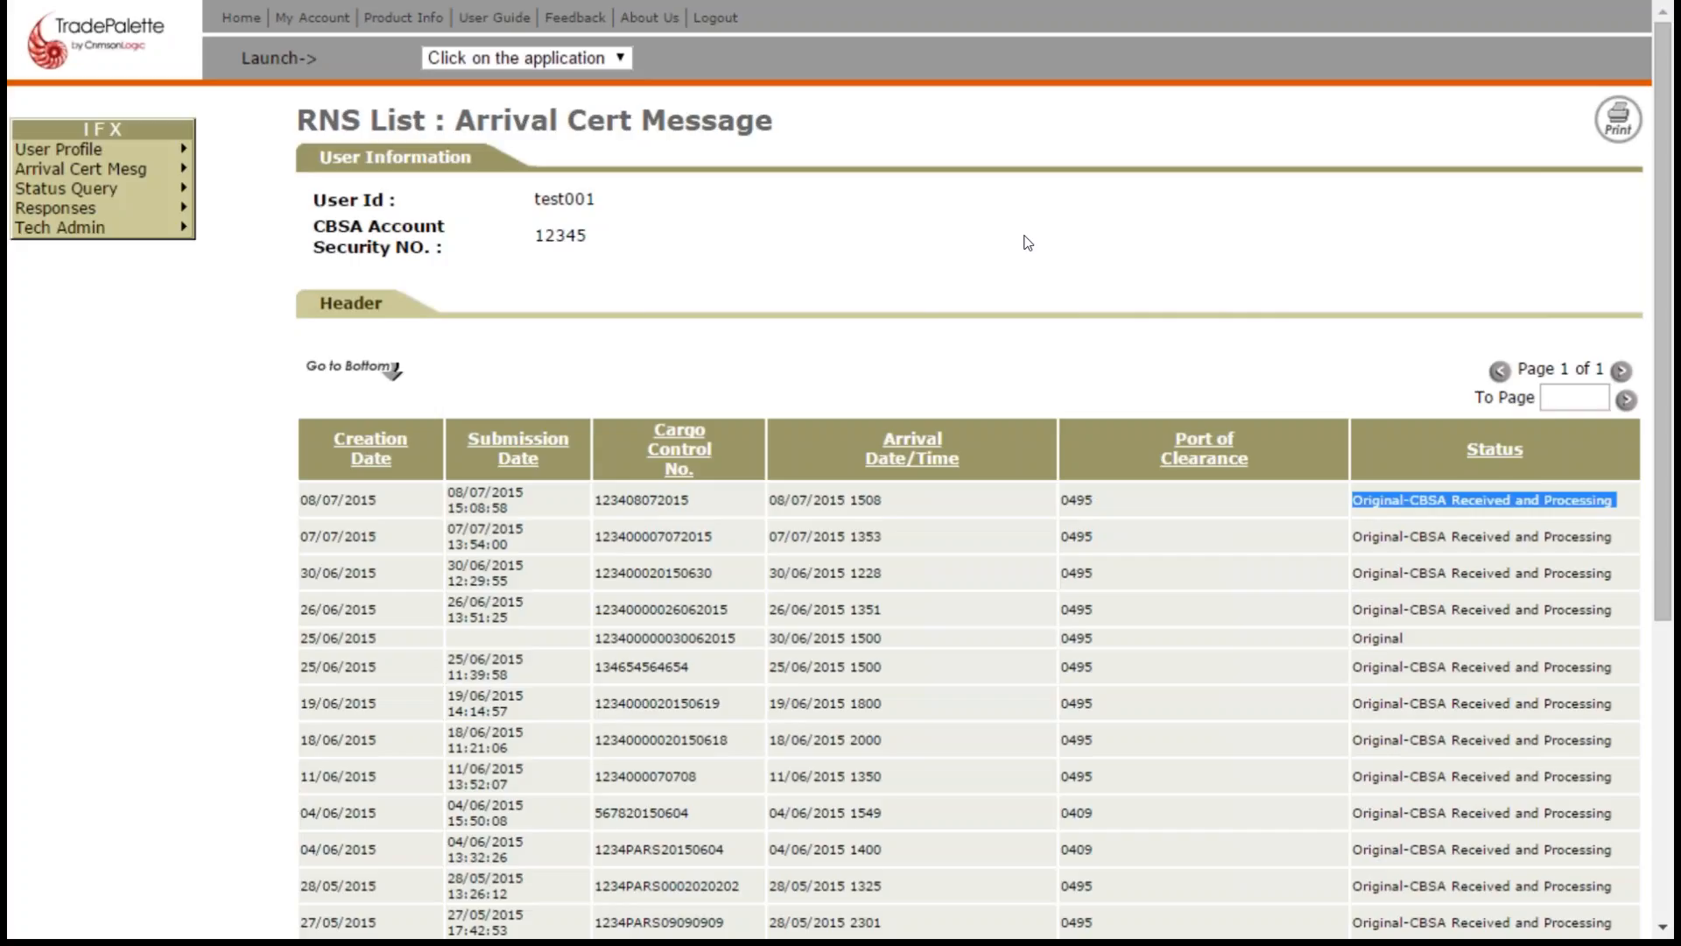
{"action": "mouse_move", "coordinate": [166, 210]}
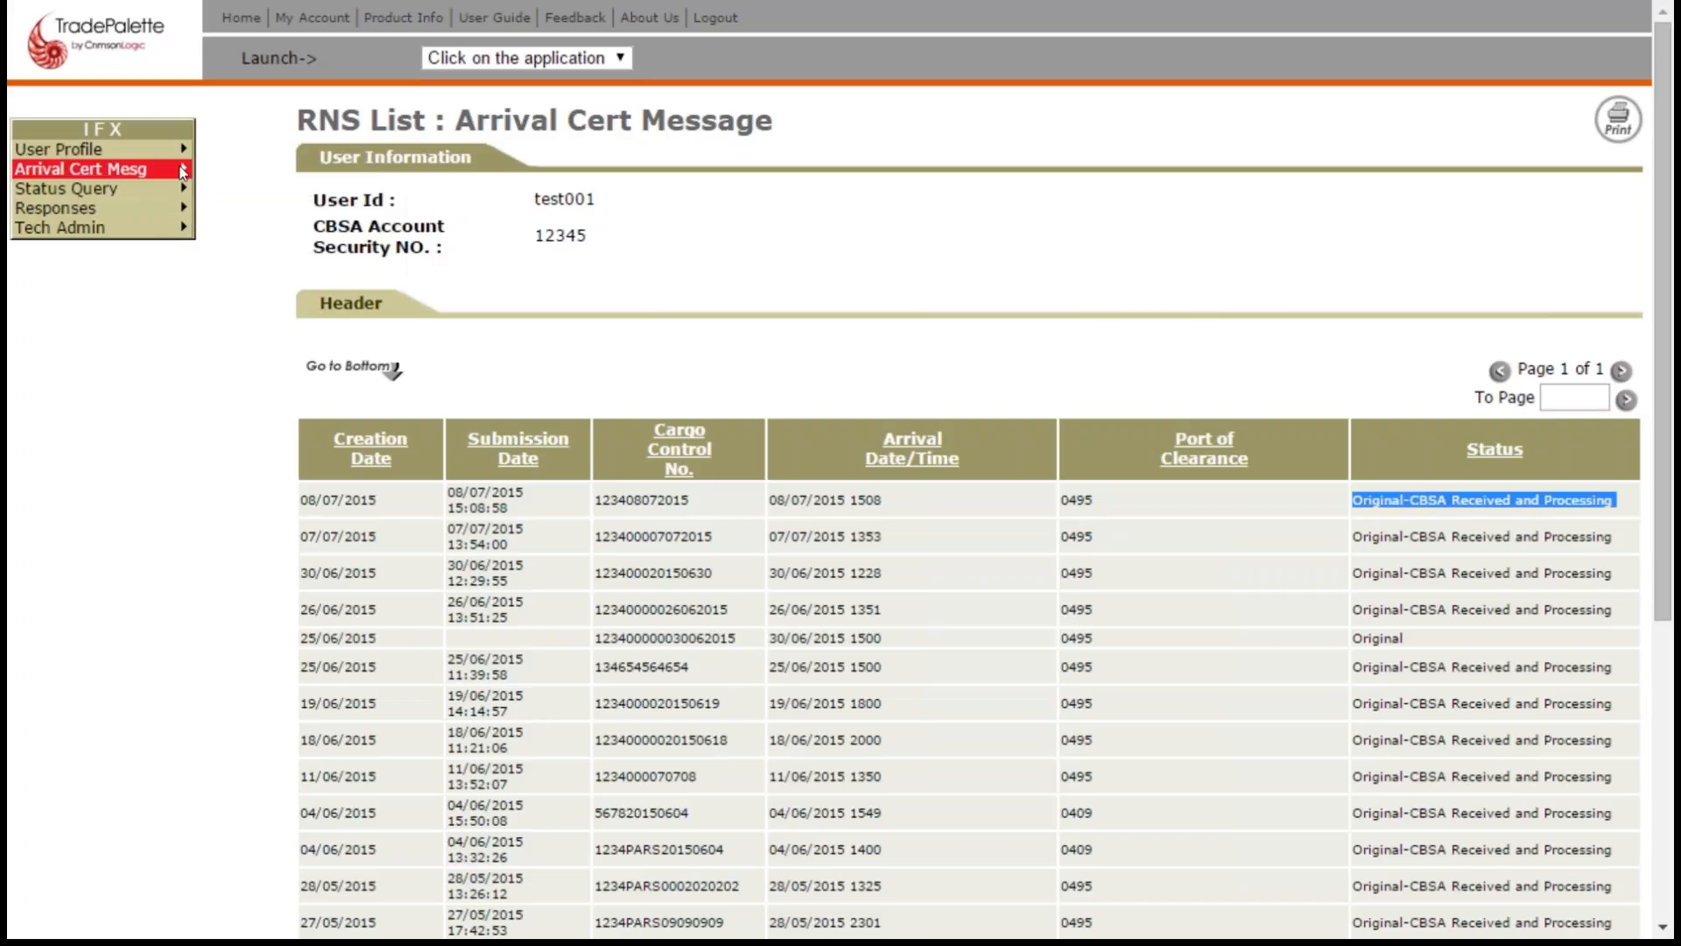
{"action": "mouse_move", "coordinate": [176, 169]}
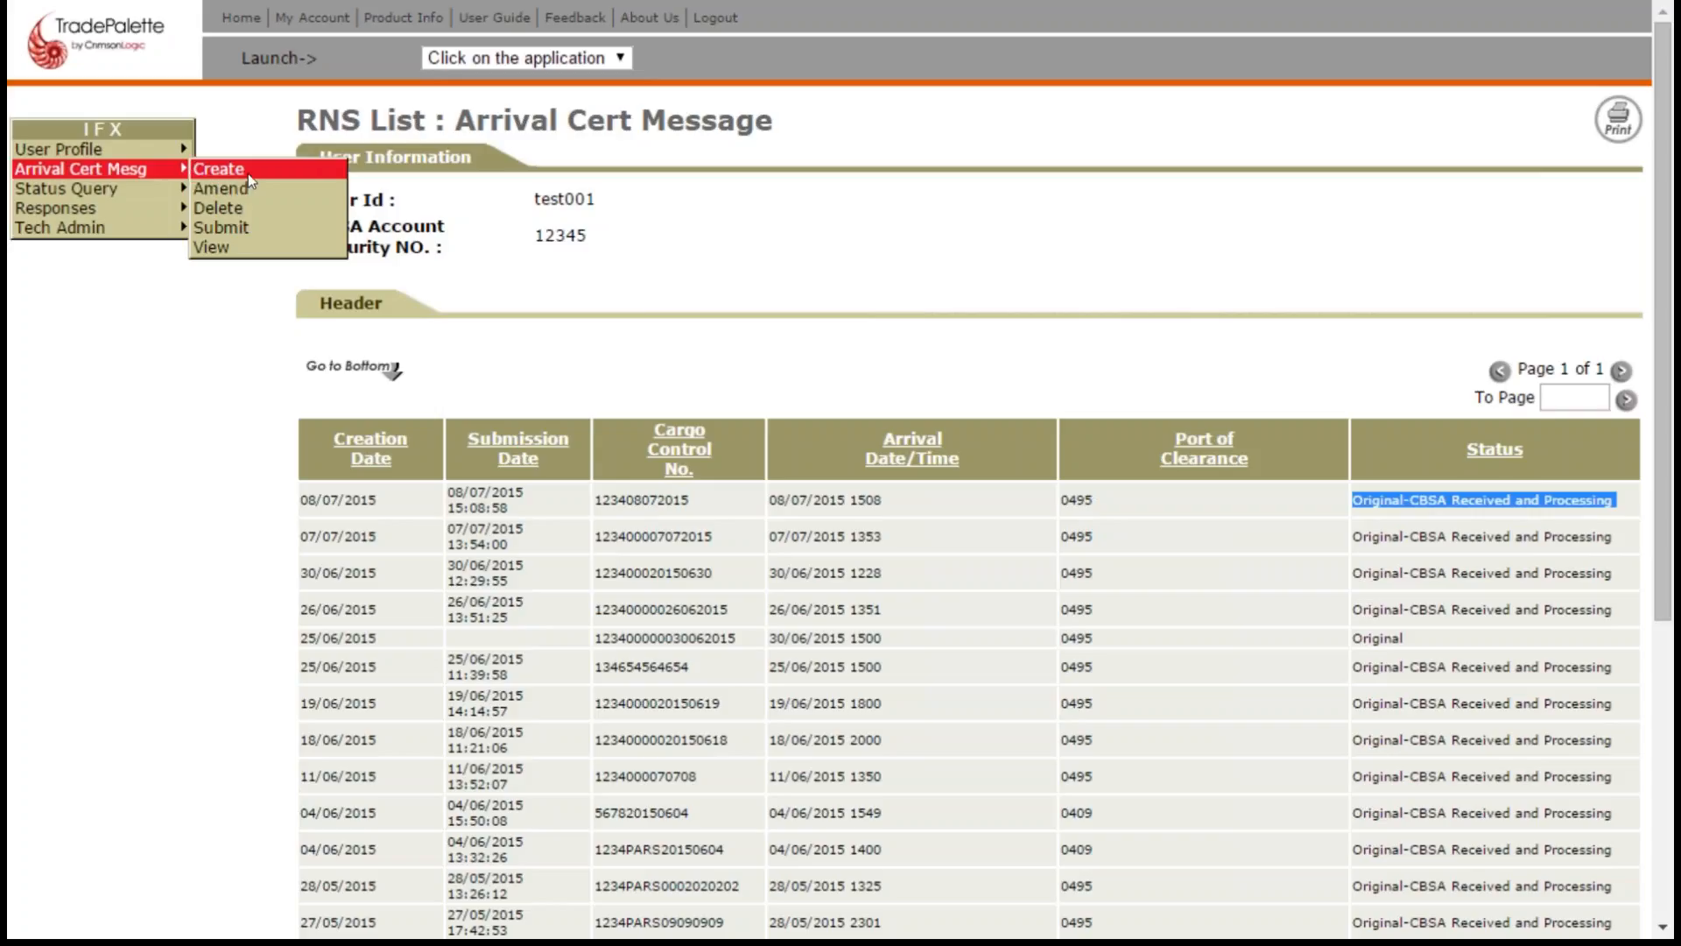
{"action": "left_click", "coordinate": [248, 171]}
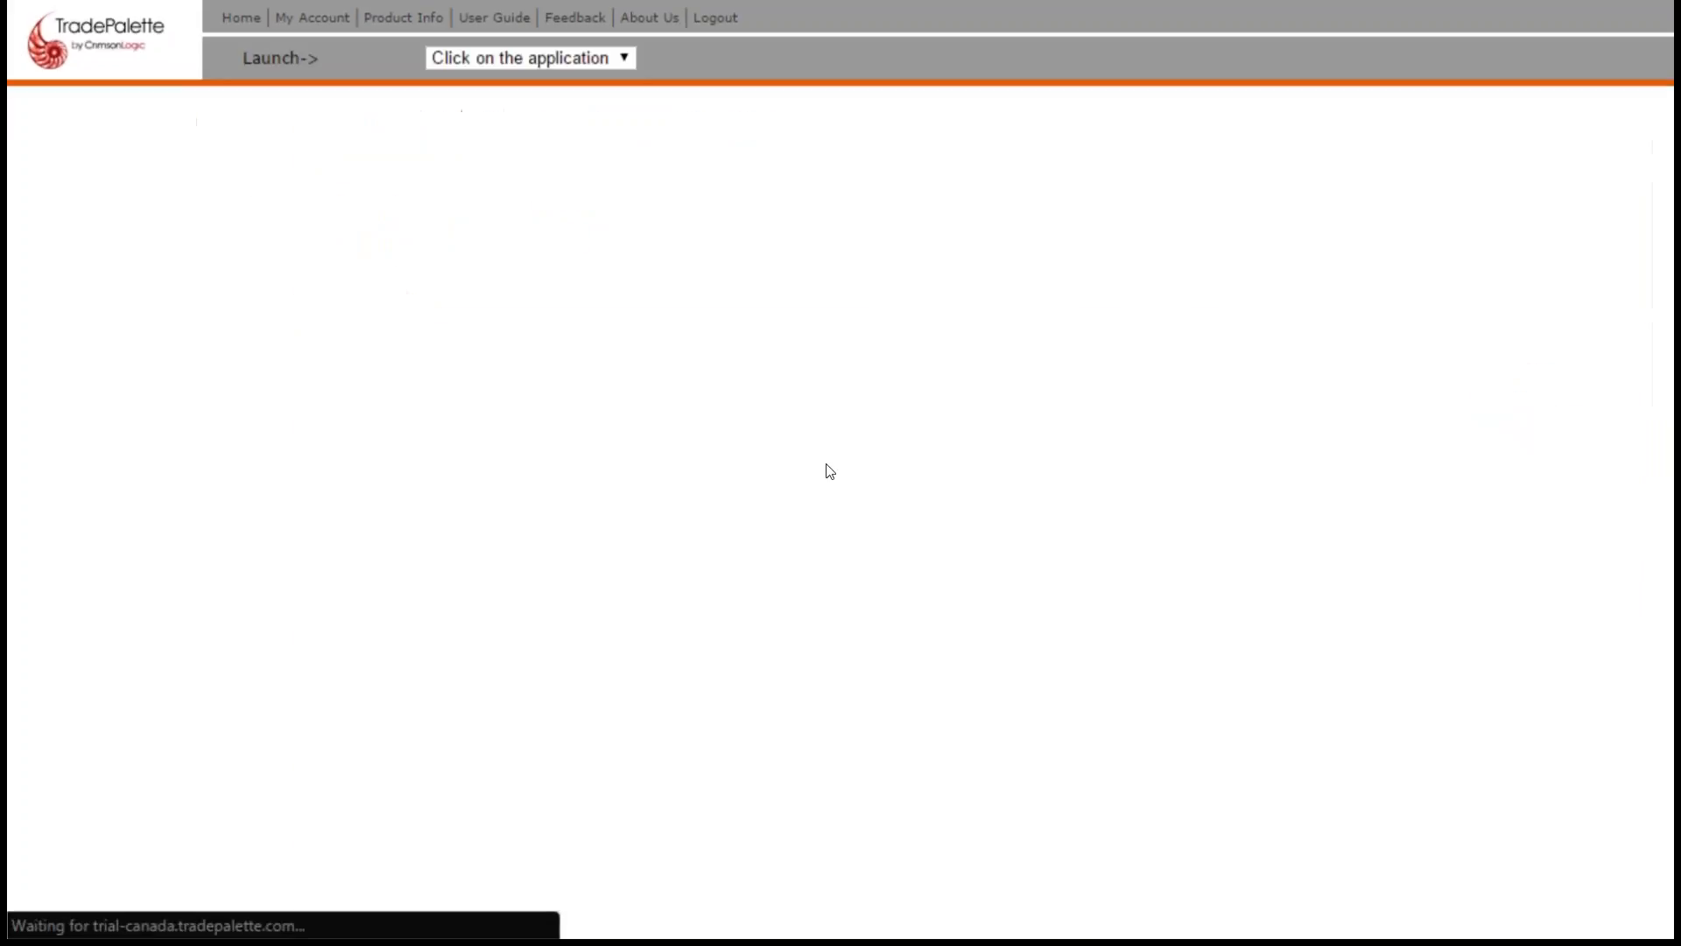
{"action": "left_click", "coordinate": [677, 428]}
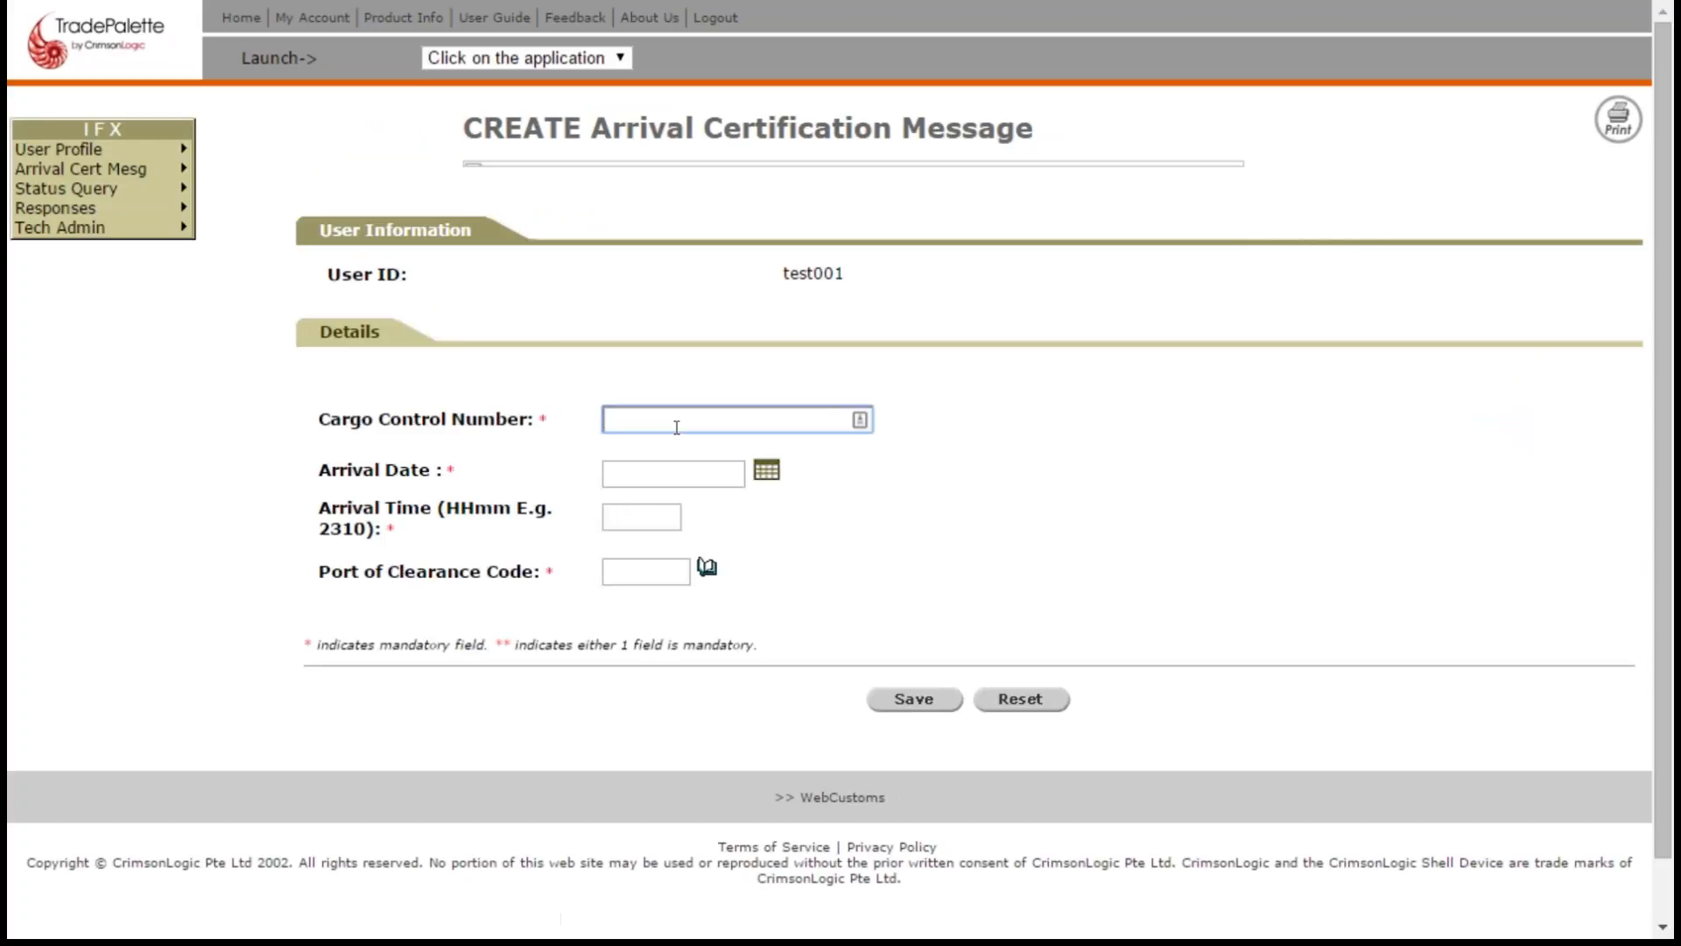
{"action": "type", "text": "12340"}
{"action": "type", "text": "807"}
{"action": "type", "text": "2015"}
{"action": "left_click", "coordinate": [661, 424]}
{"action": "key", "text": "BackSpace"}
{"action": "key", "text": "BackSpace"}
{"action": "type", "text": "11"}
- Set the new message's arrival date to 11/07/2015 and its arrival time to 1200
{"action": "left_click", "coordinate": [766, 470]}
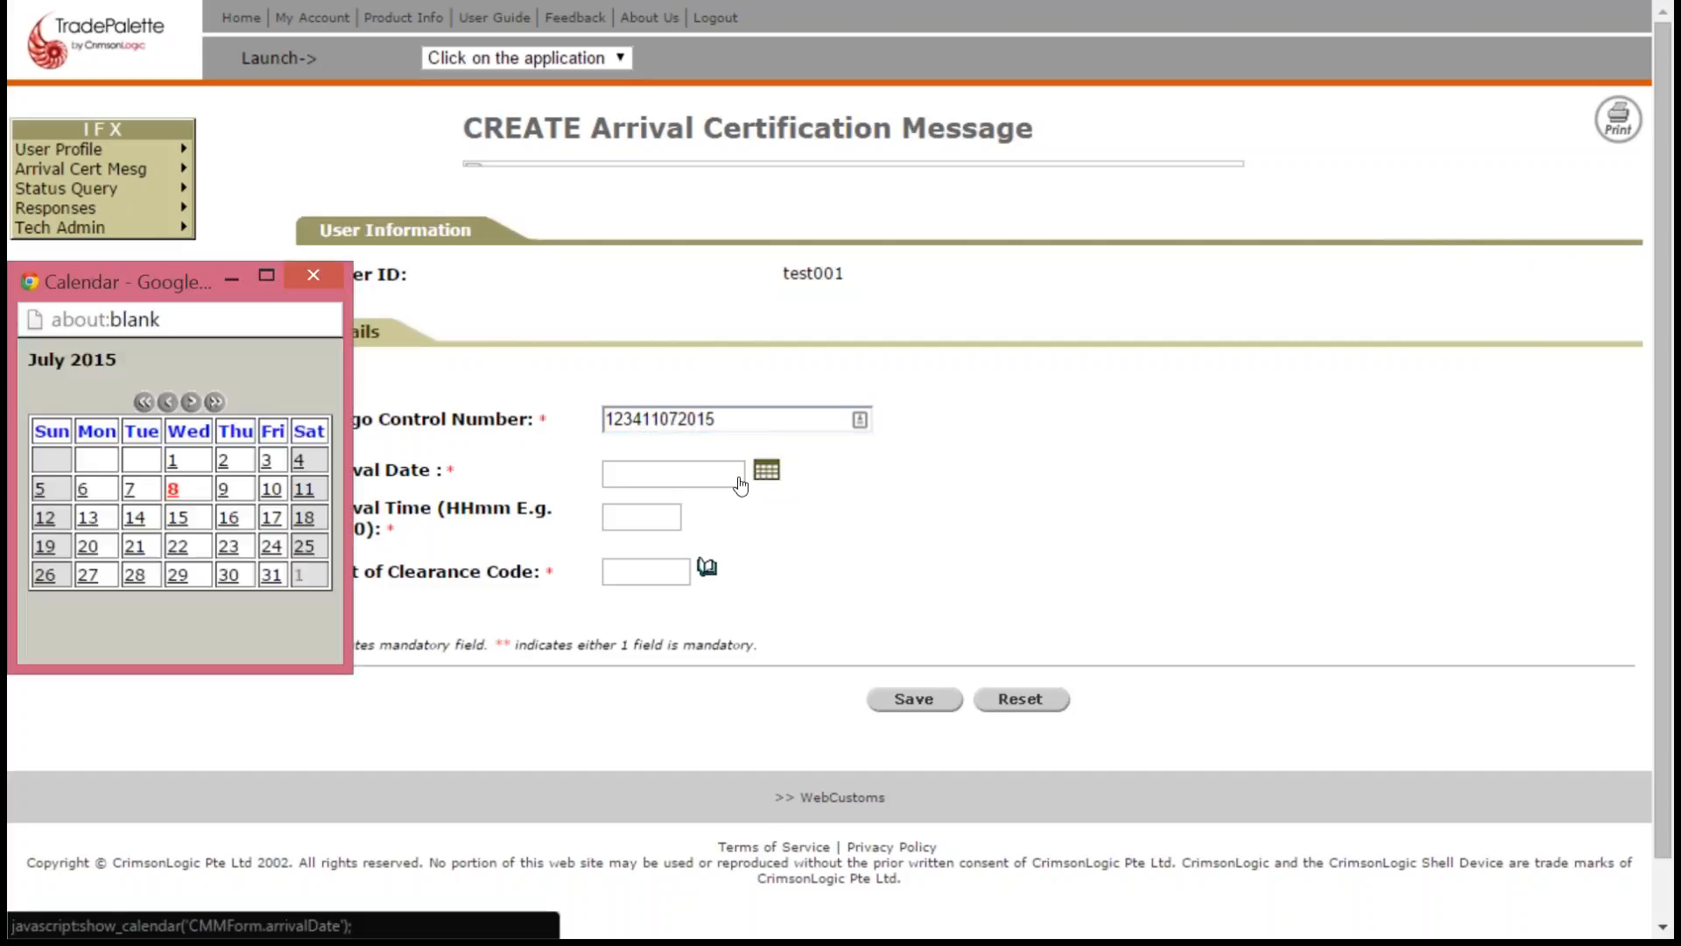
{"action": "left_click", "coordinate": [172, 489]}
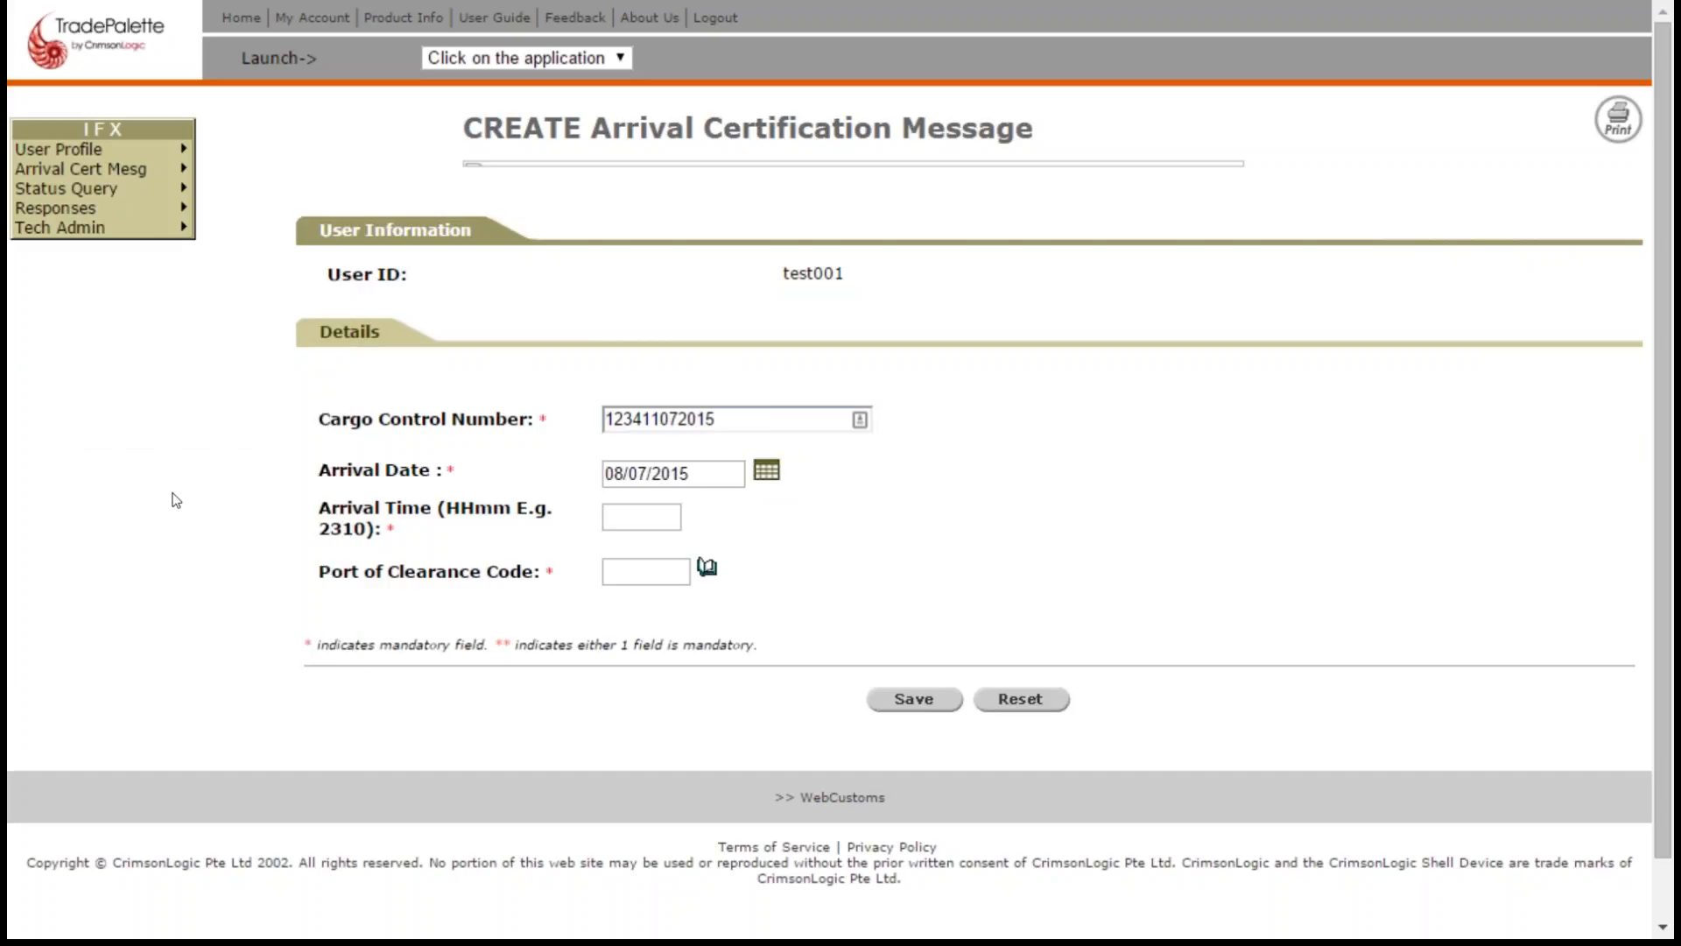
{"action": "left_click", "coordinate": [766, 472]}
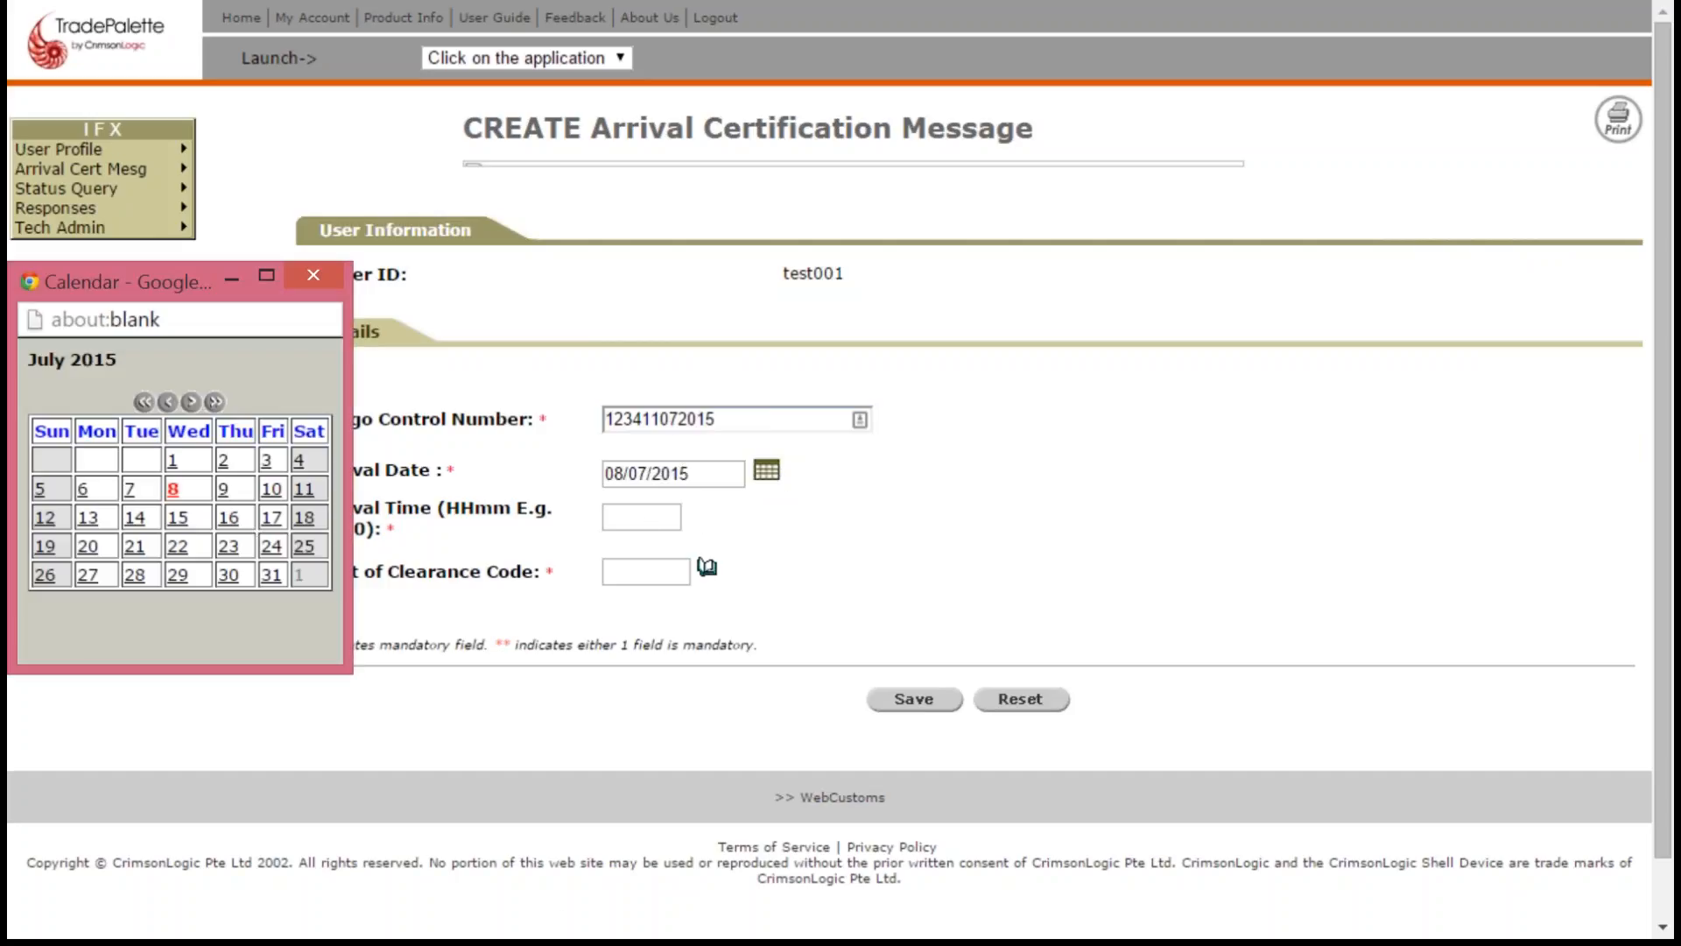
{"action": "left_click", "coordinate": [300, 490]}
{"action": "left_click", "coordinate": [652, 516]}
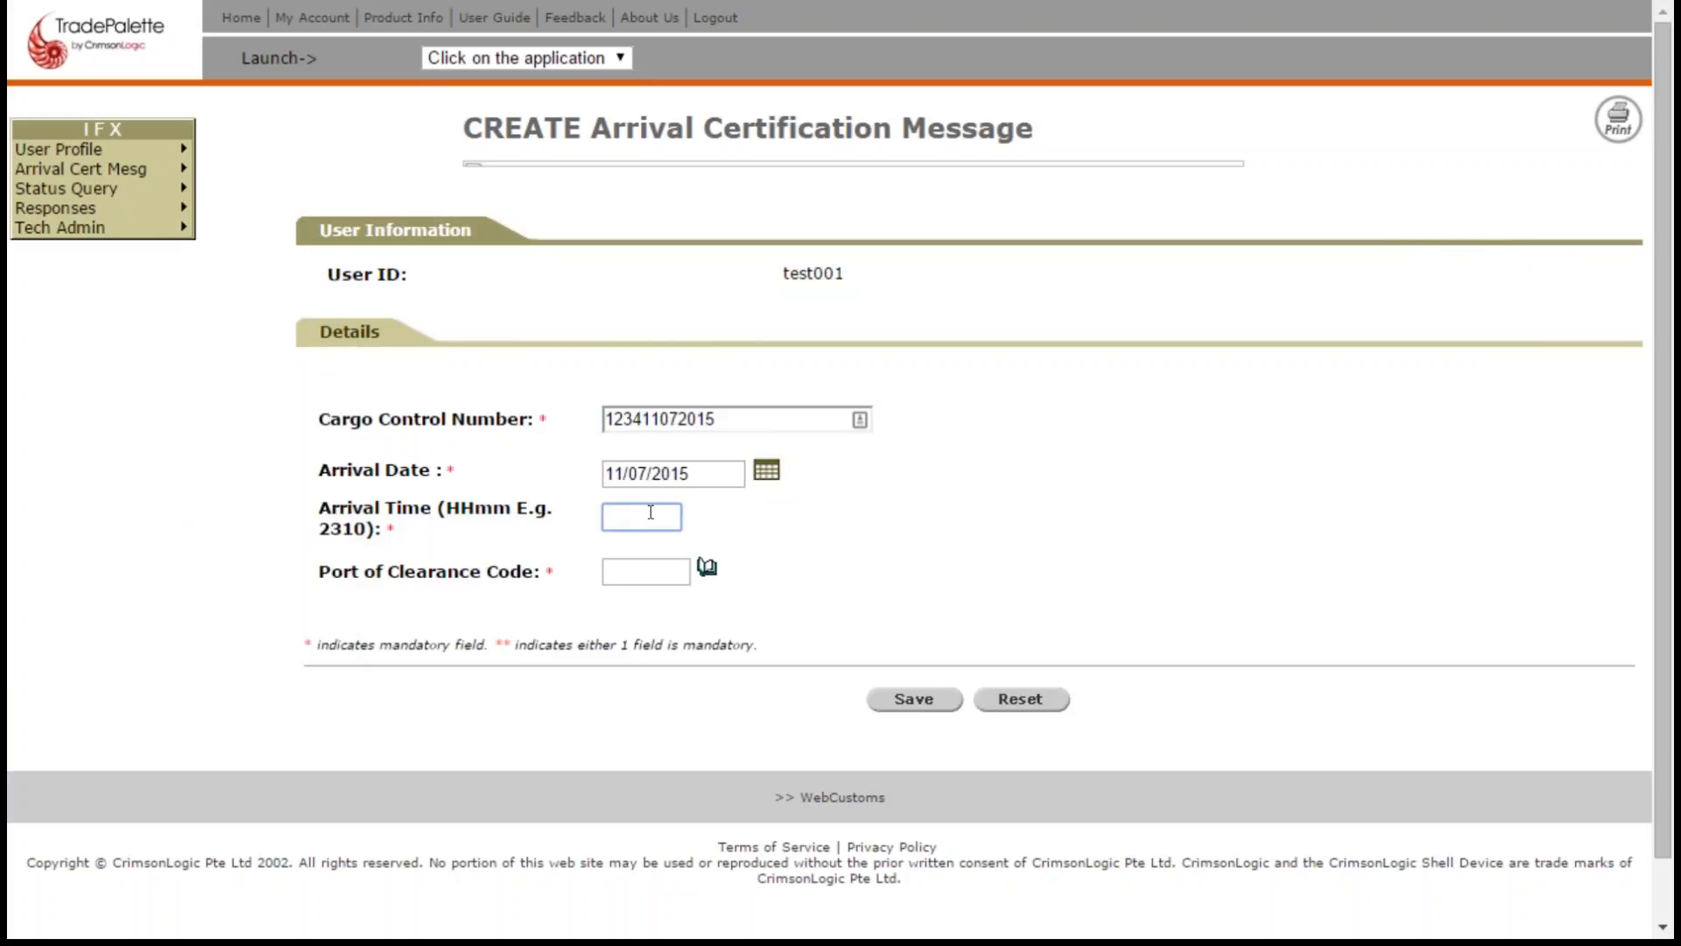
{"action": "type", "text": "1200"}
- Enter 0495 as the port of clearance code and save the new message
{"action": "left_click", "coordinate": [657, 567]}
{"action": "type", "text": "0495"}
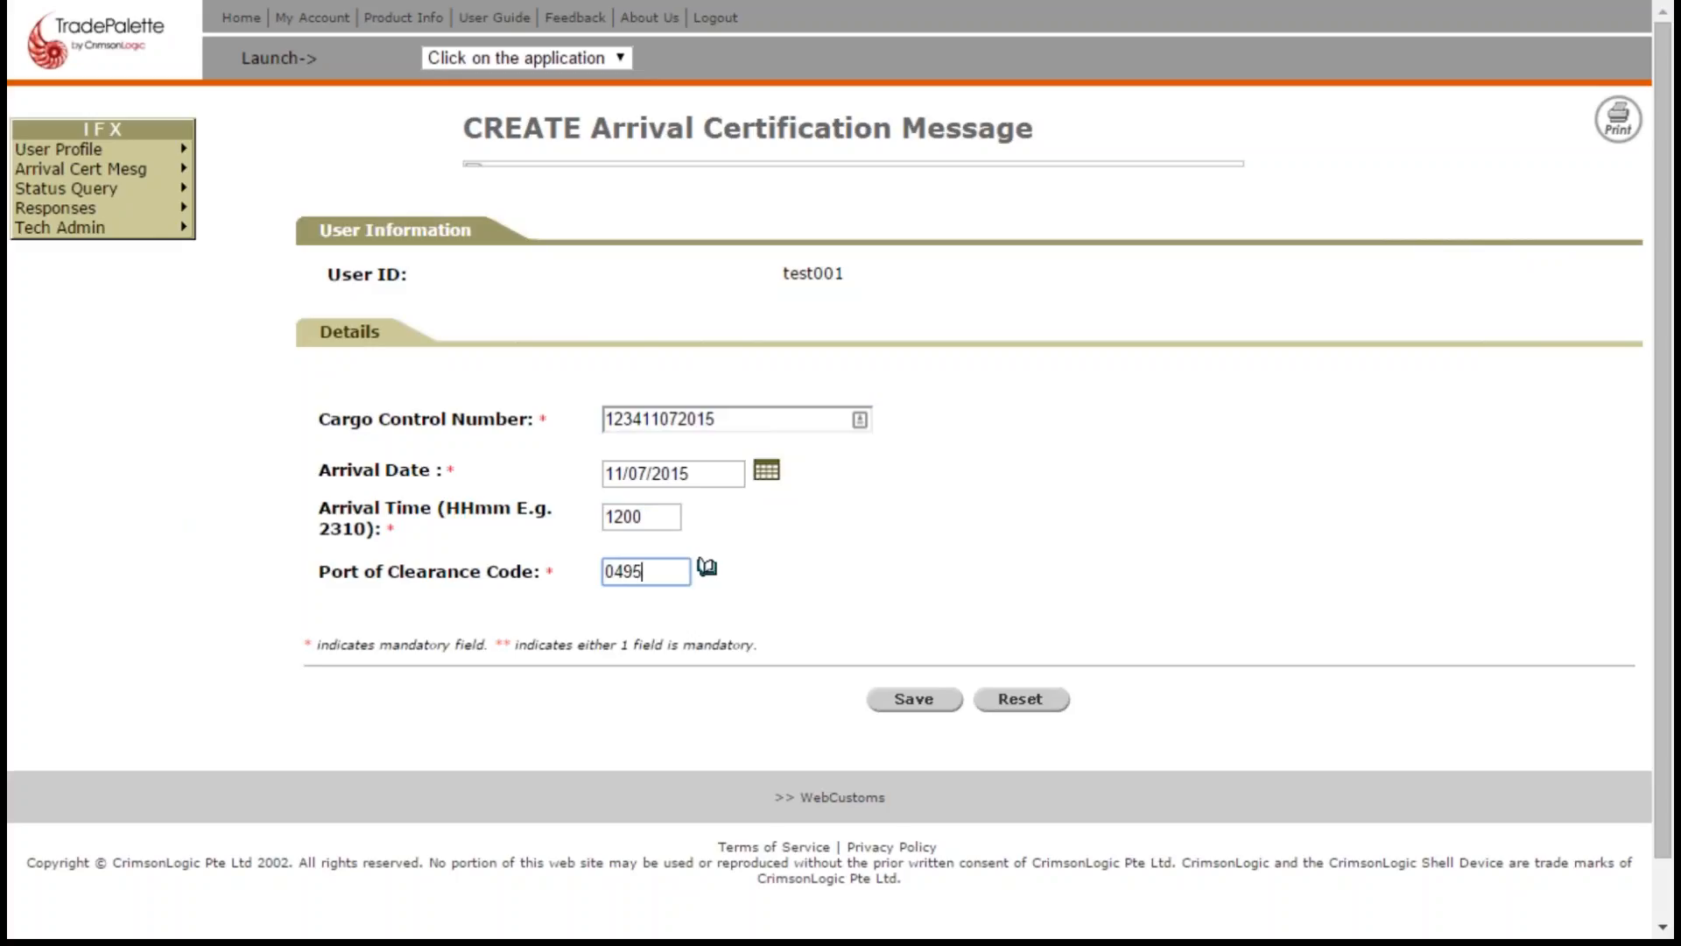
{"action": "left_click", "coordinate": [921, 706]}
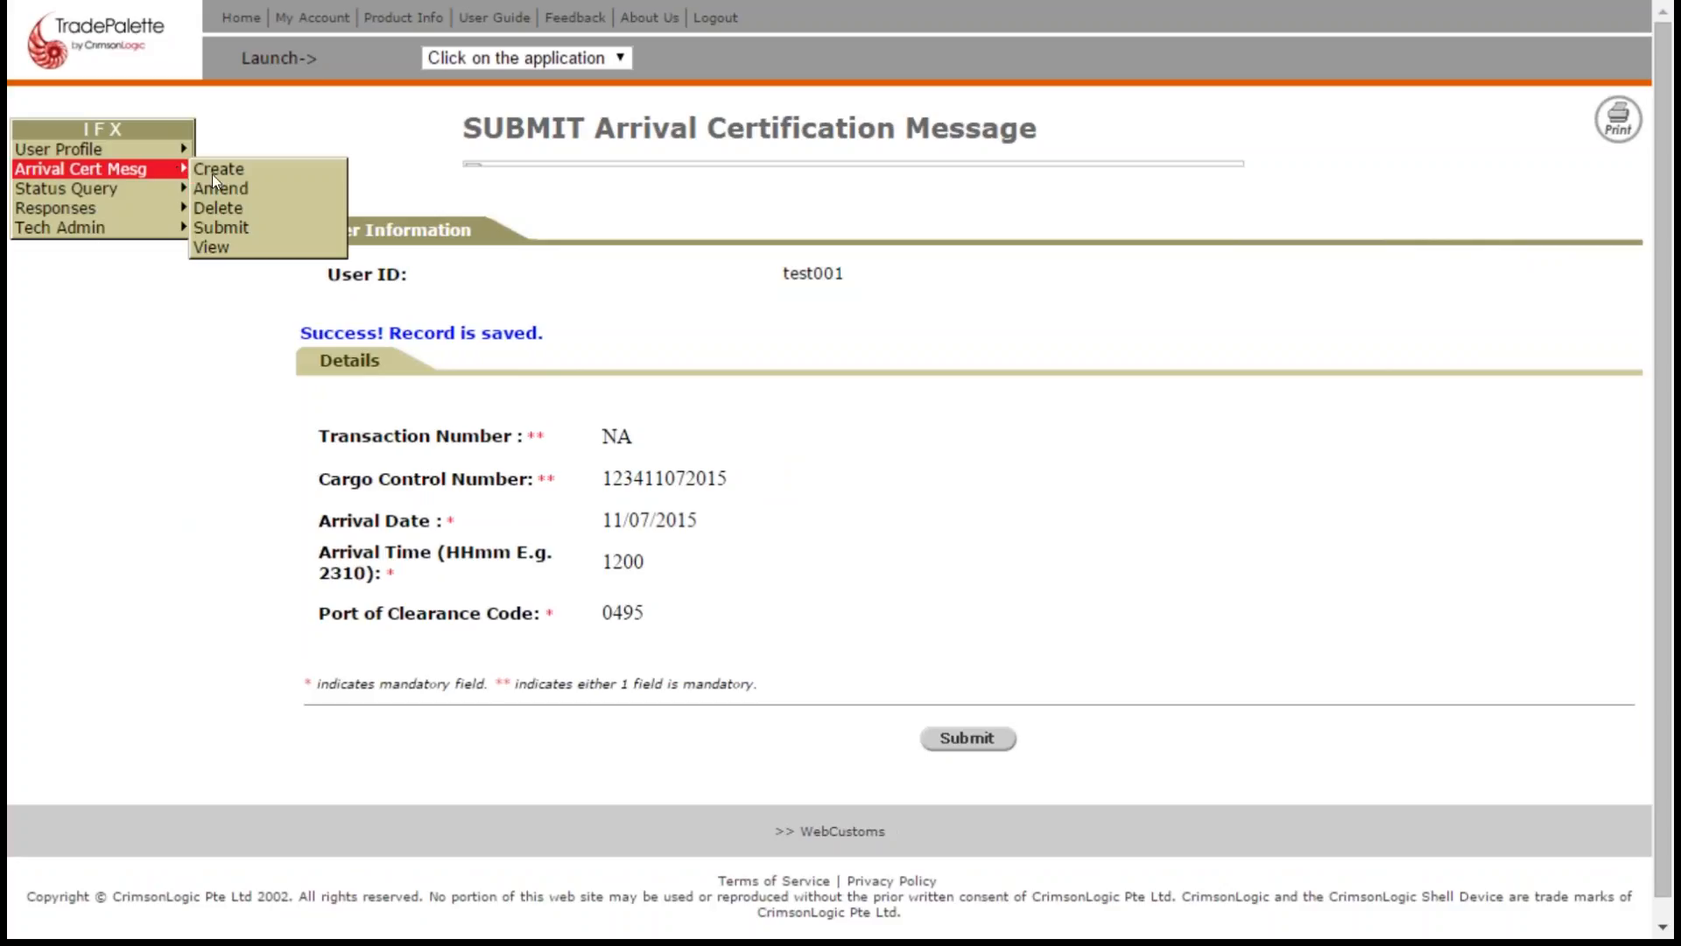
{"action": "left_click", "coordinate": [236, 228]}
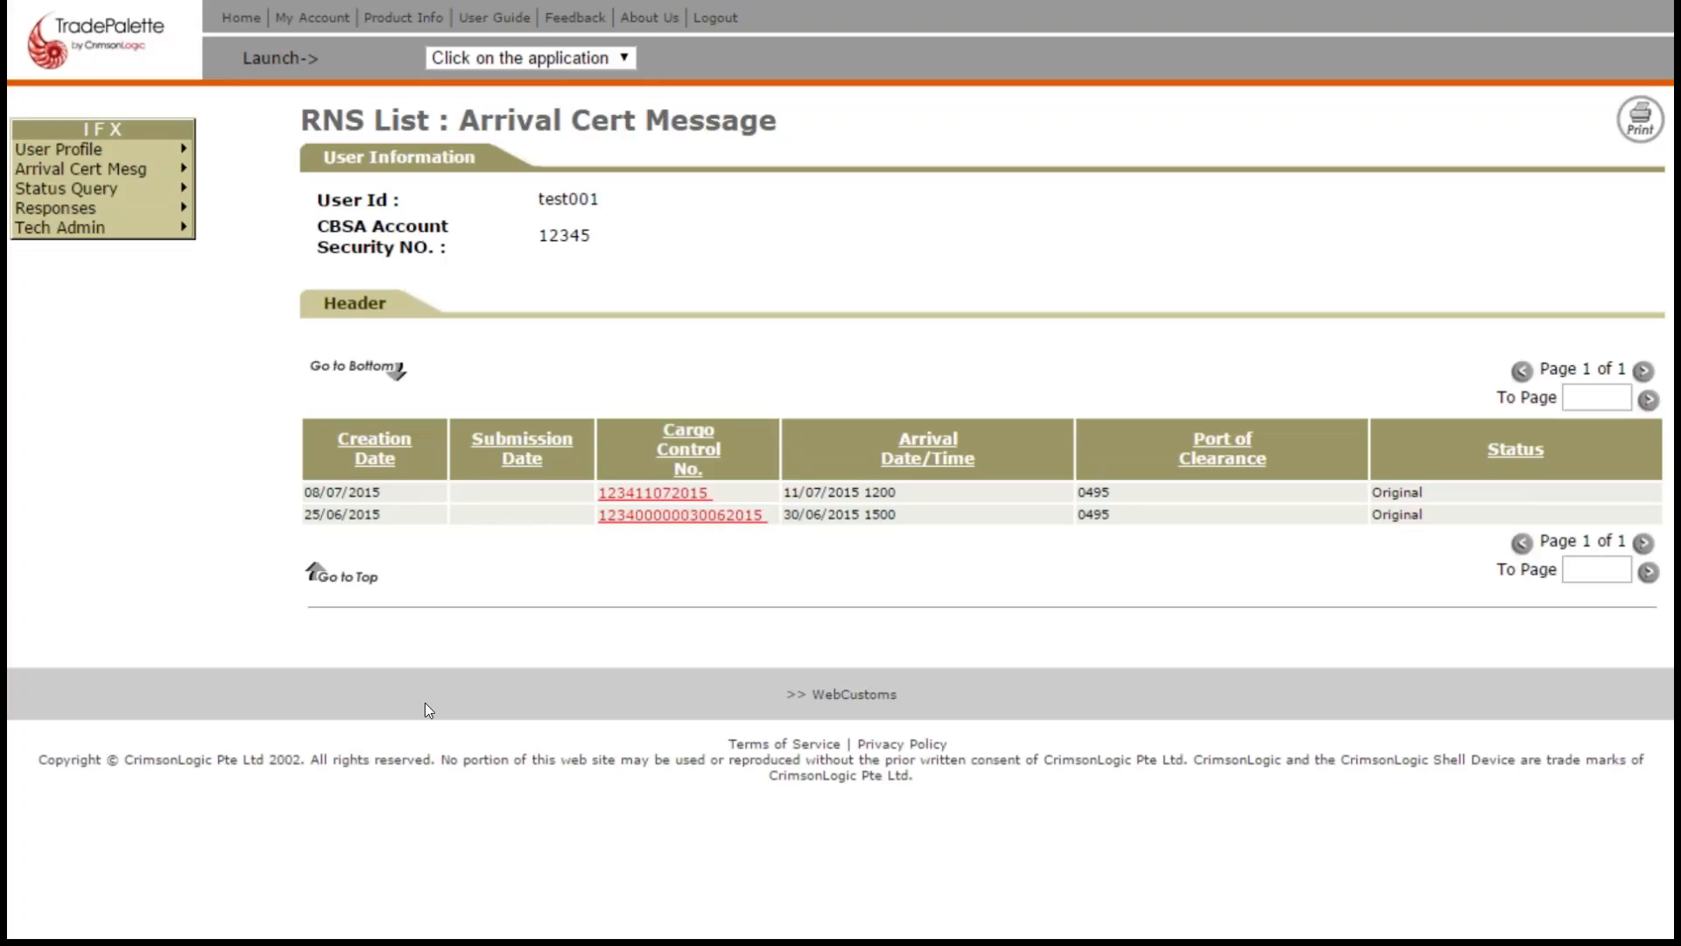
{"action": "left_click", "coordinate": [658, 495]}
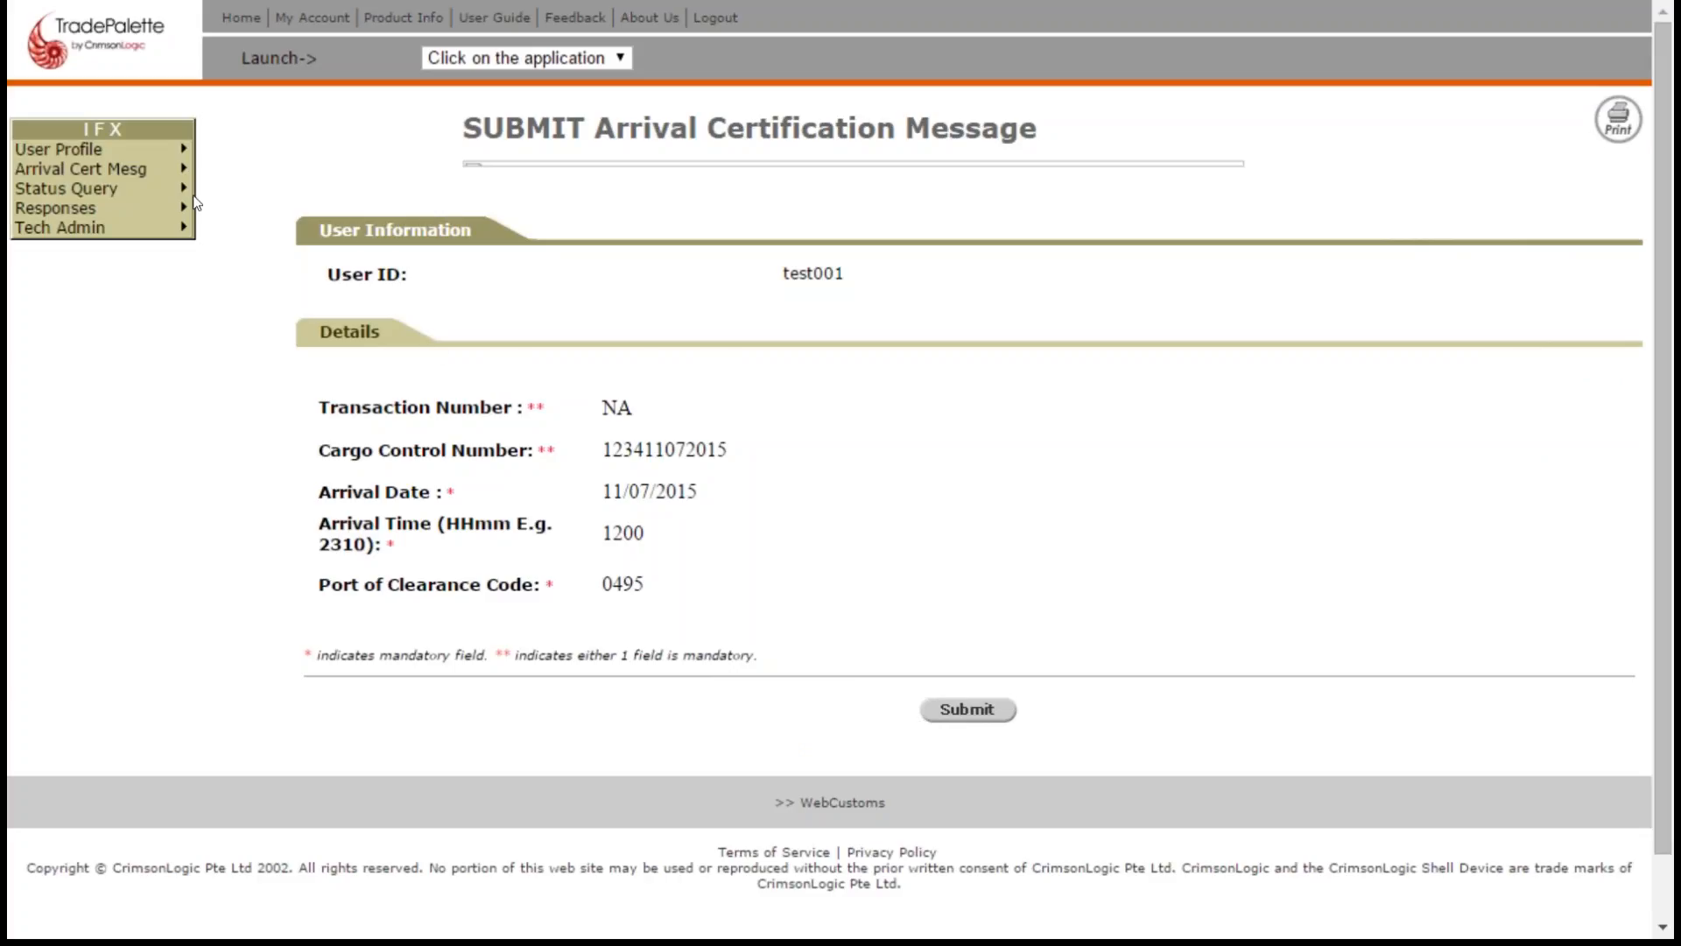
{"action": "mouse_move", "coordinate": [172, 200]}
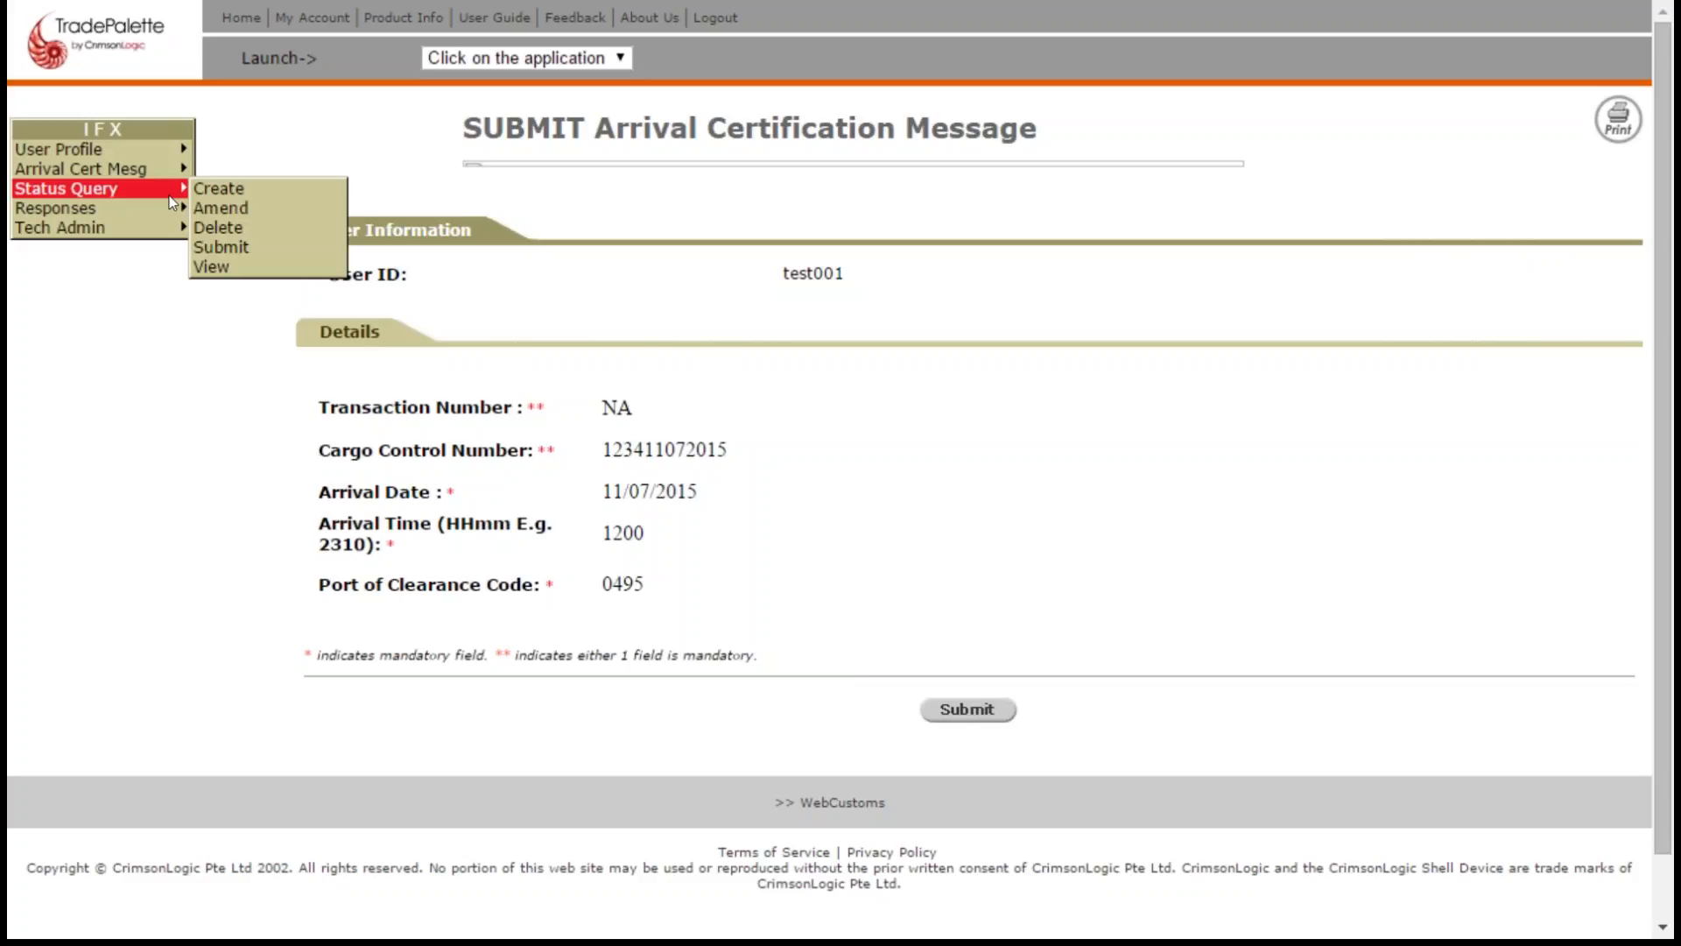
{"action": "left_click", "coordinate": [212, 188]}
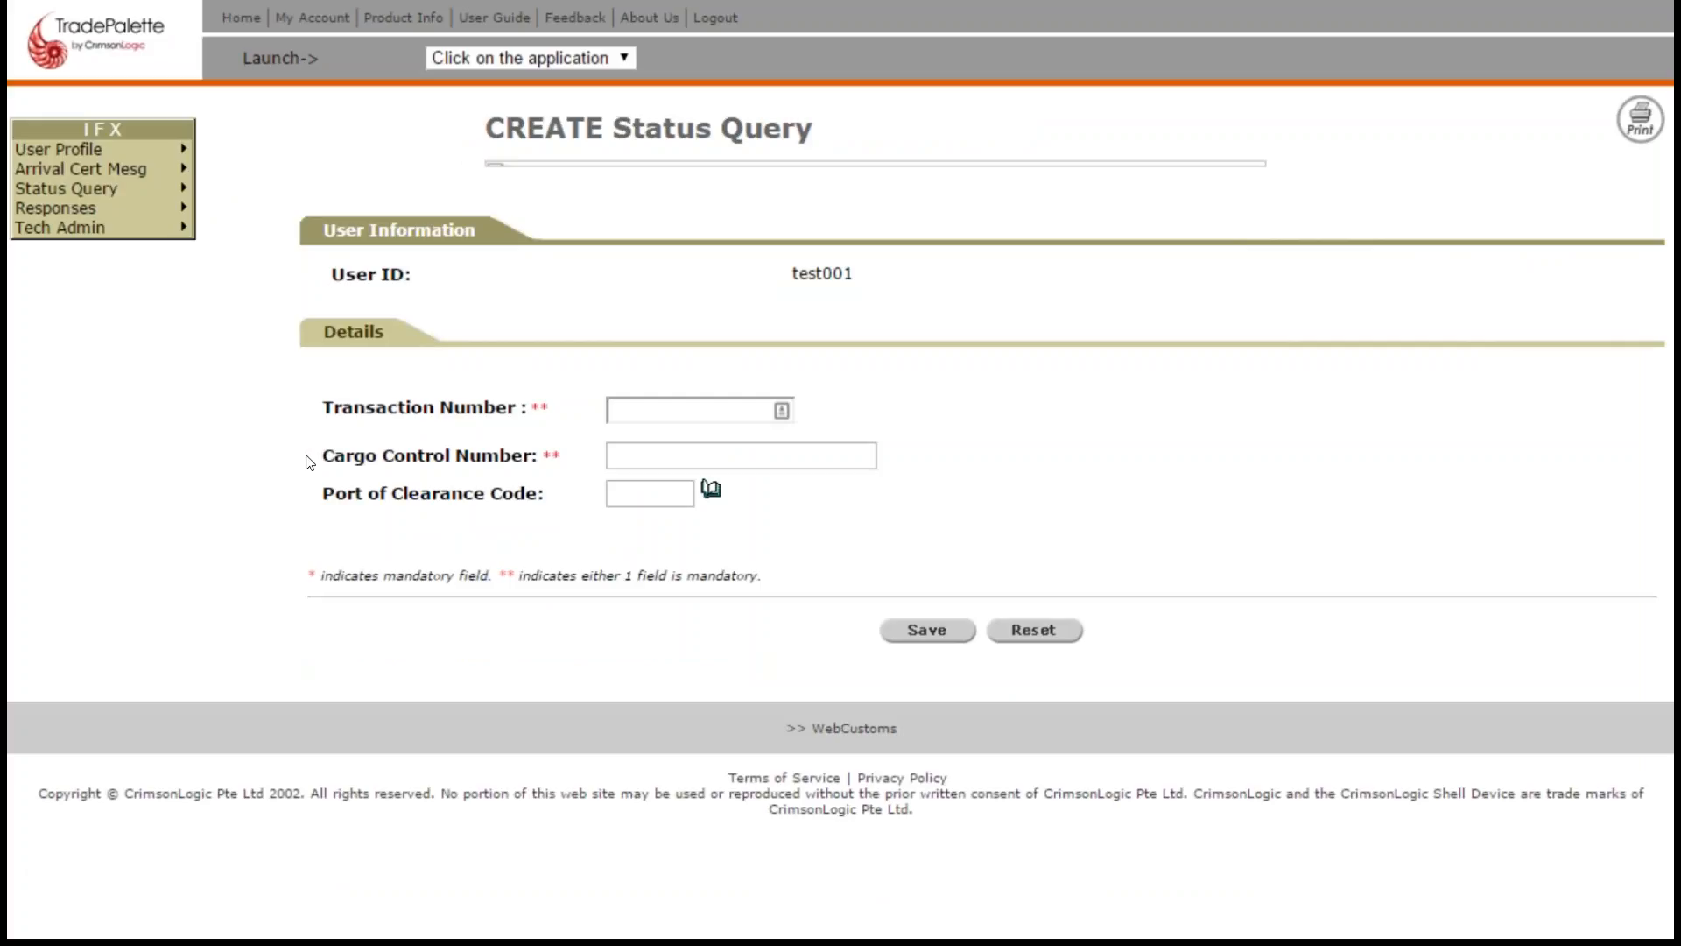
{"action": "left_click", "coordinate": [709, 460]}
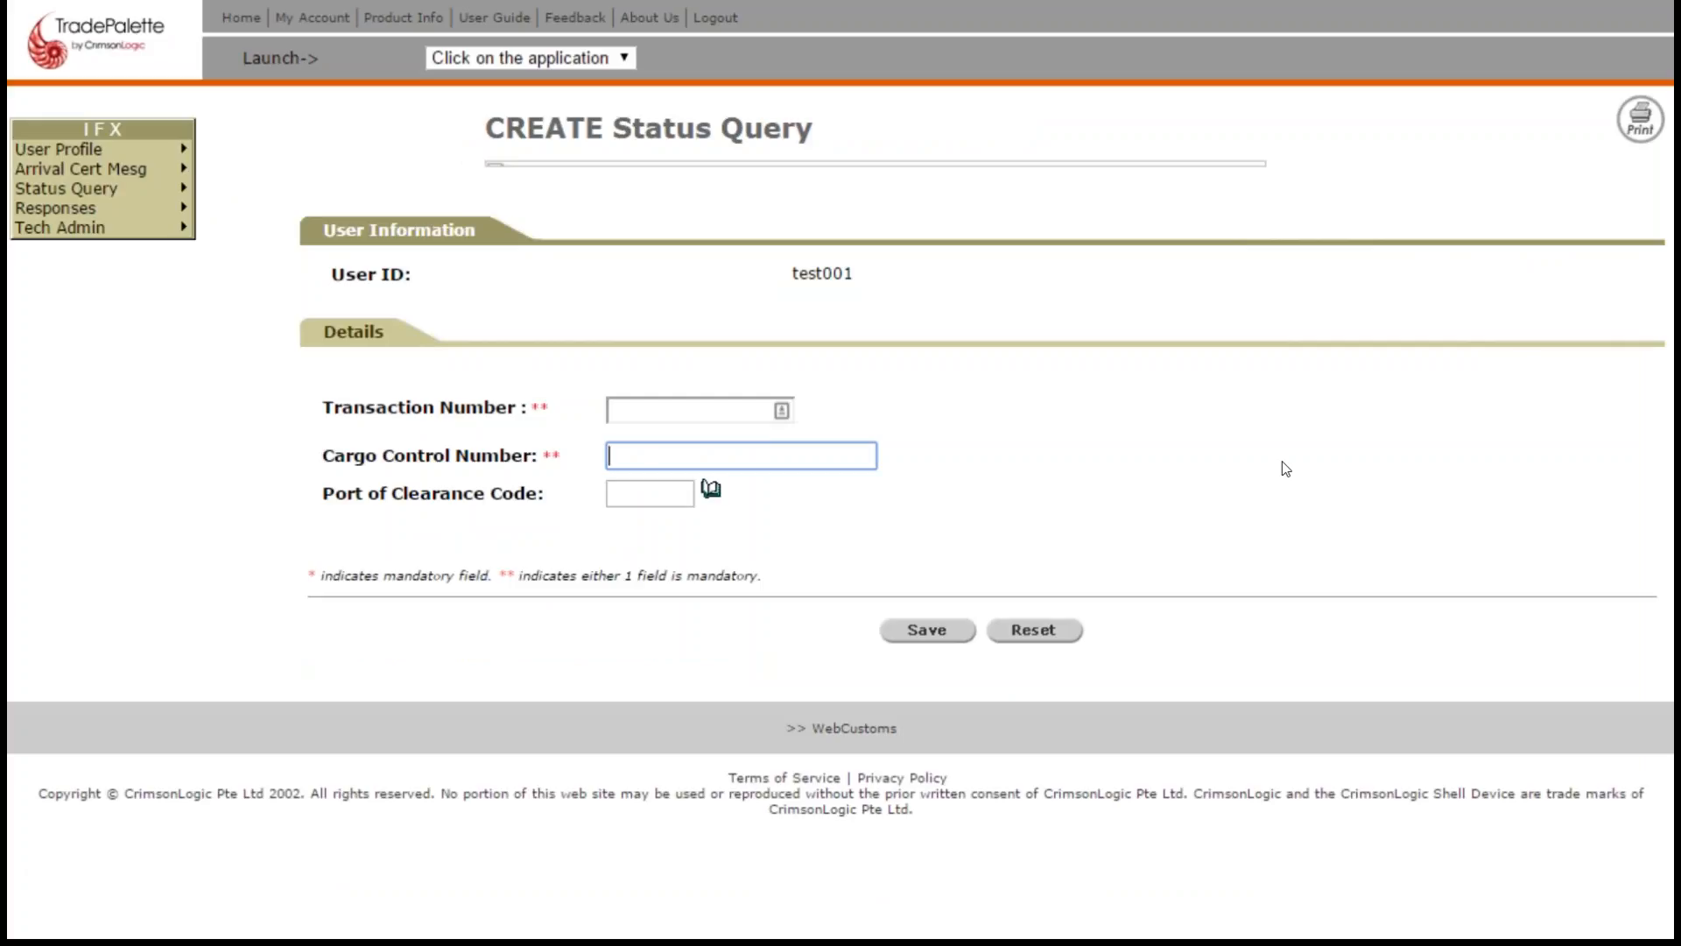
{"action": "type", "text": "123409072015"}
{"action": "left_click", "coordinate": [913, 639]}
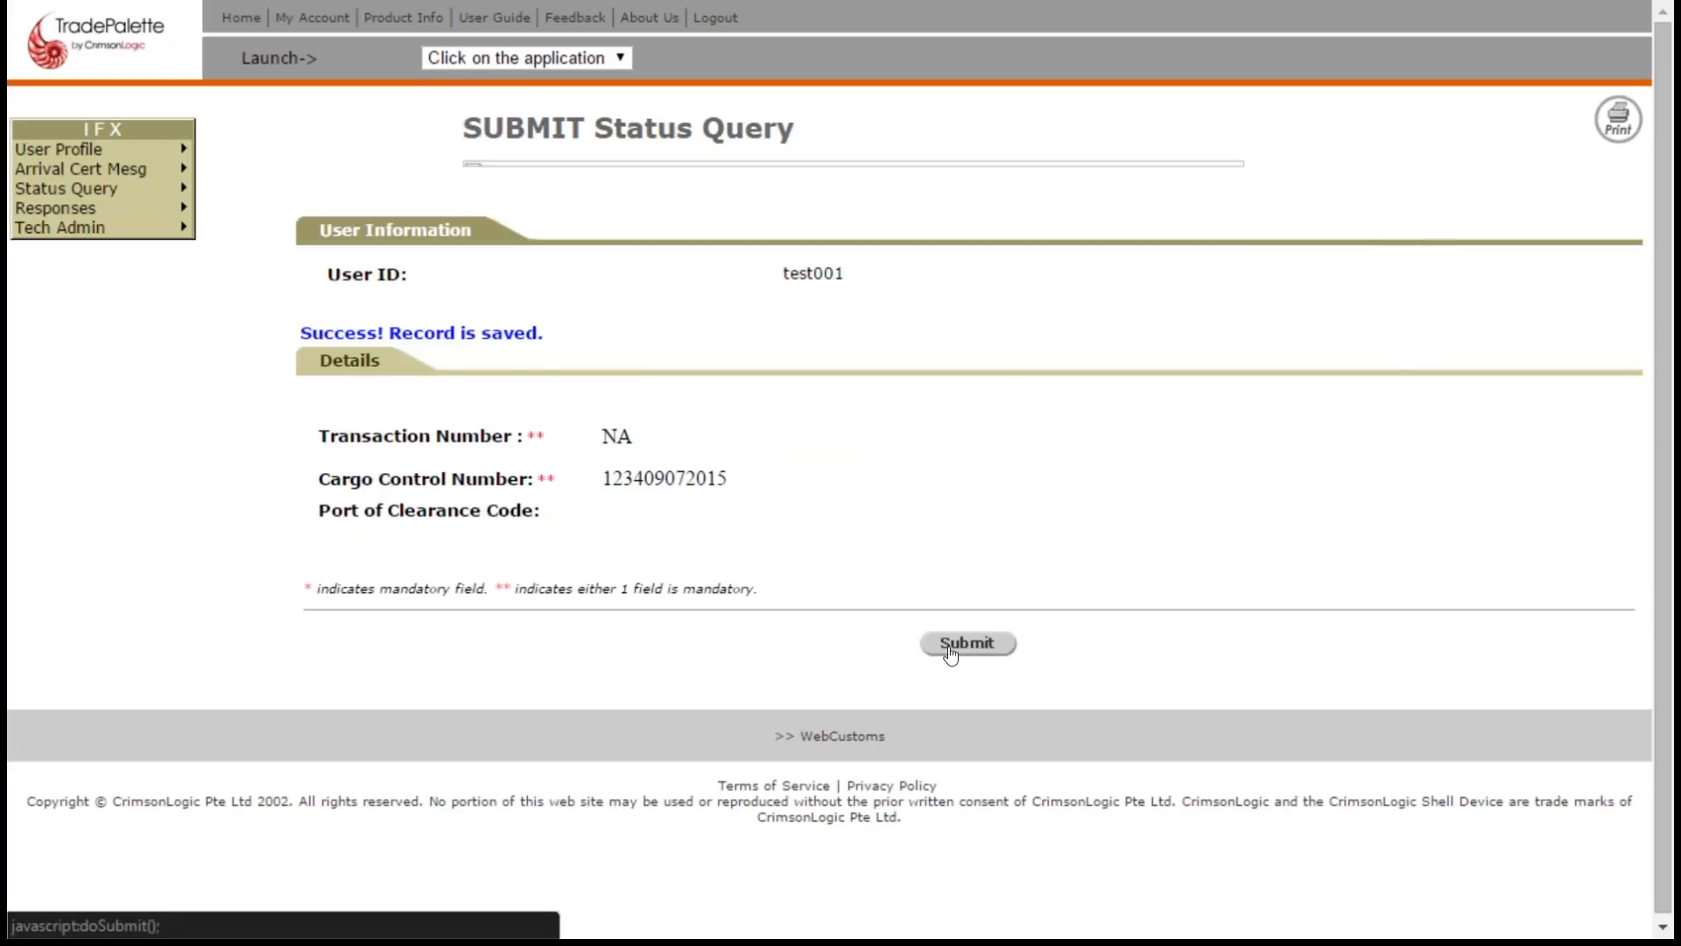
{"action": "left_click", "coordinate": [963, 650]}
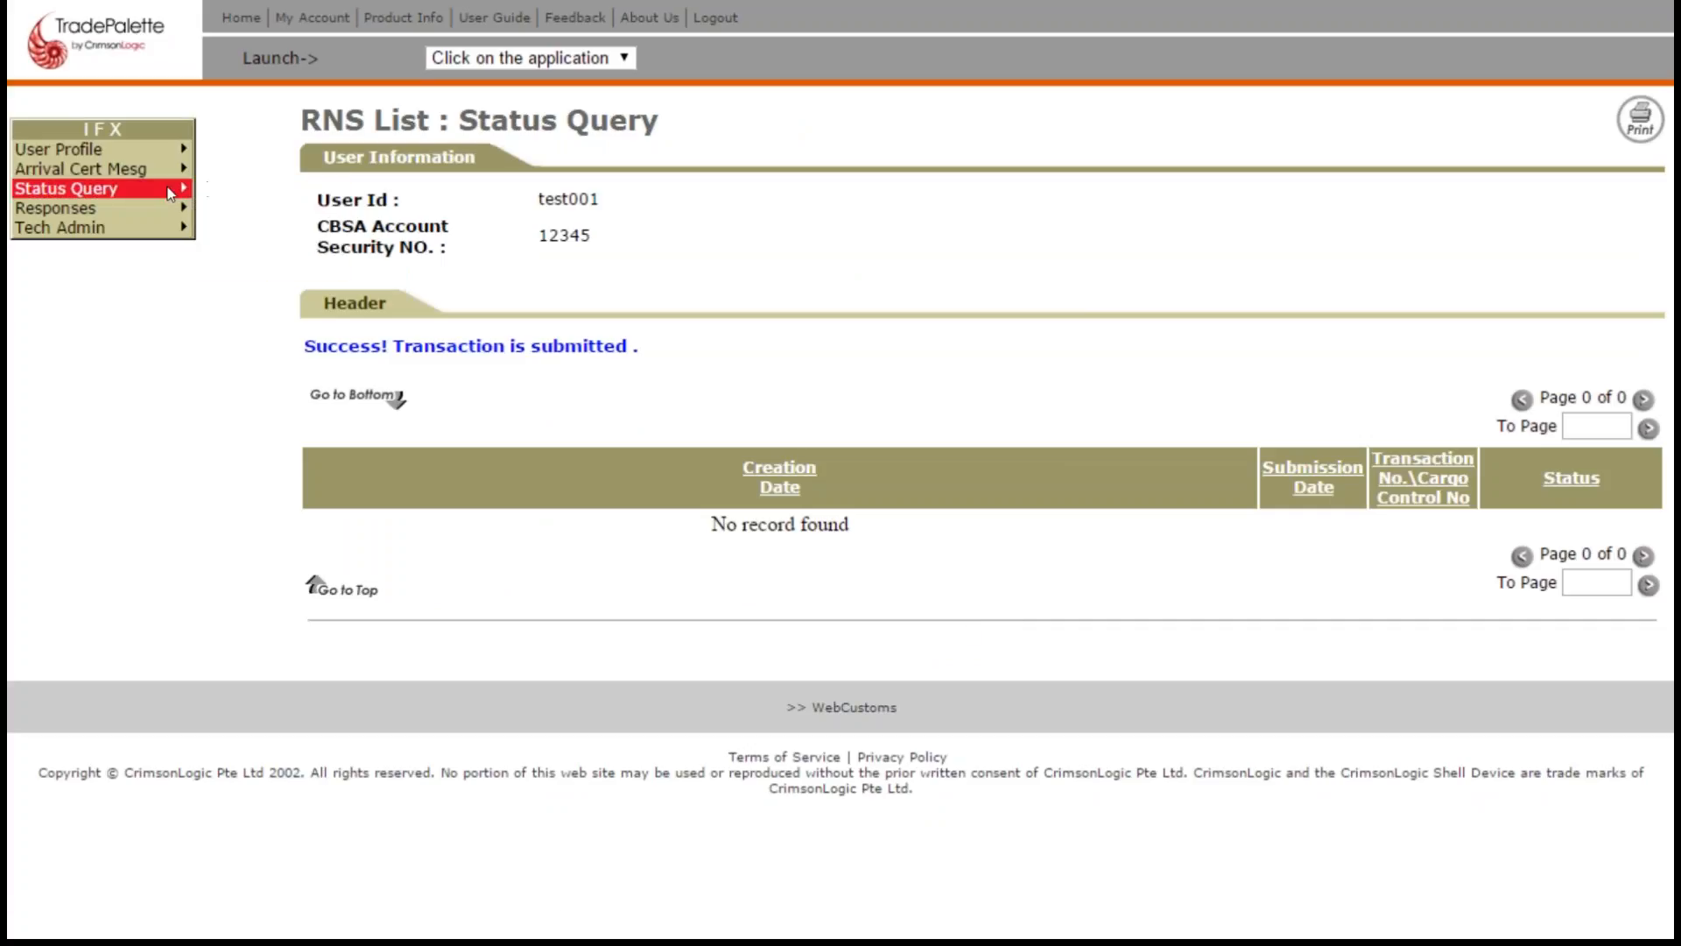
{"action": "left_click", "coordinate": [228, 268]}
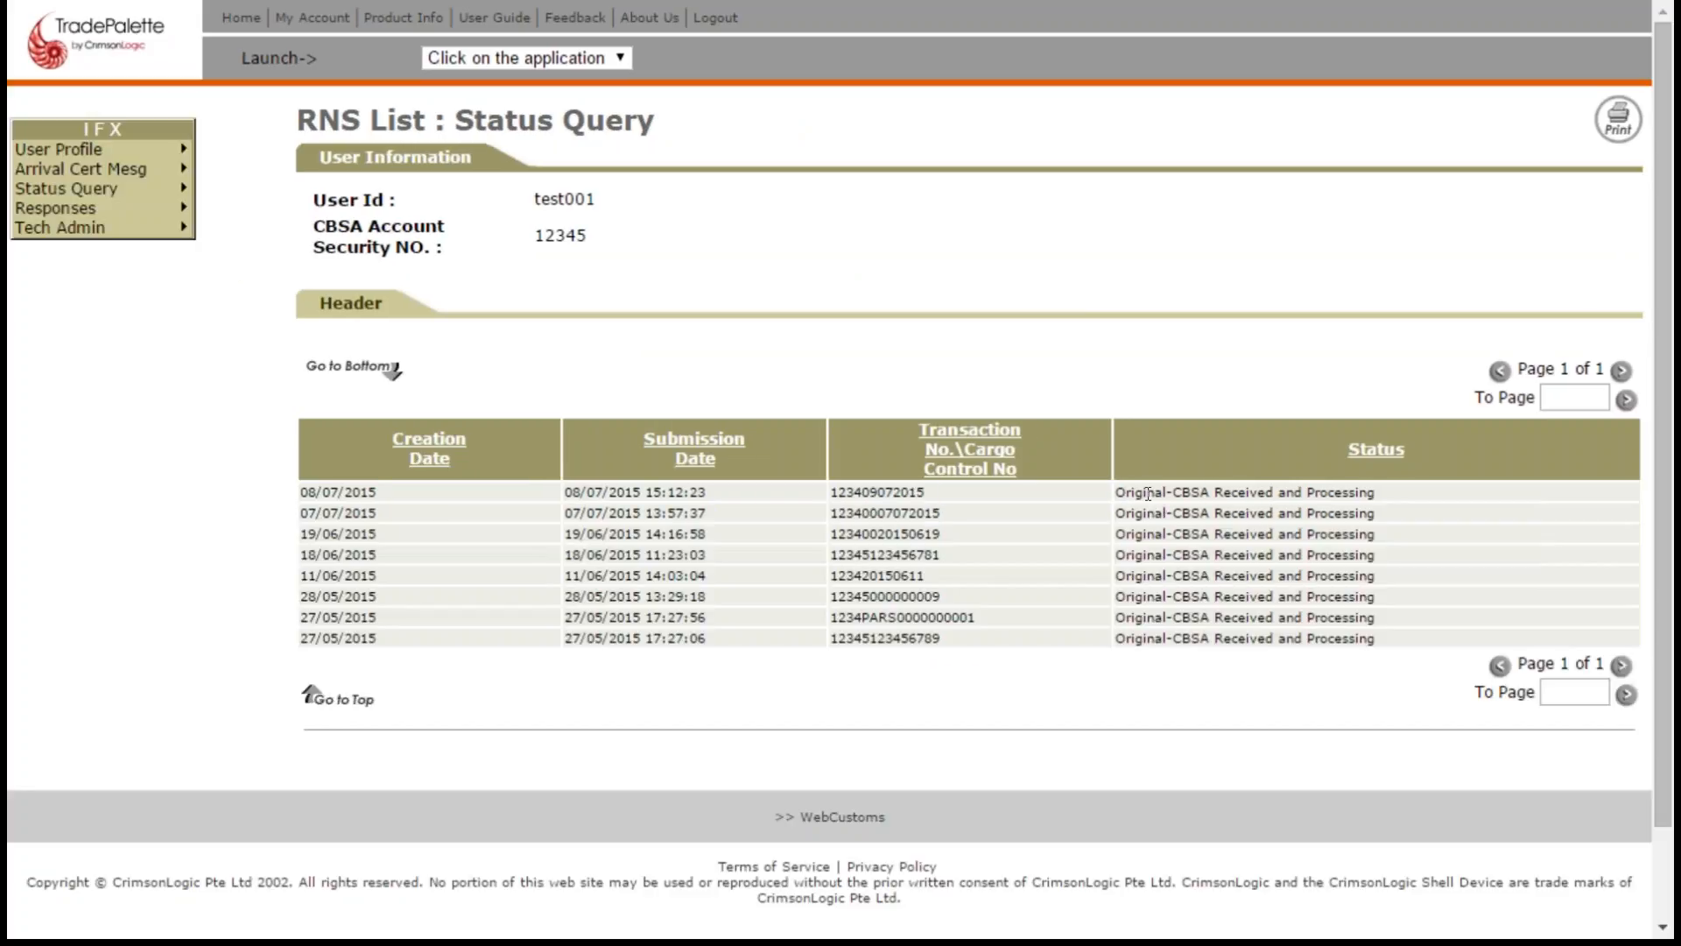
{"action": "left_click_drag", "start_coordinate": [1116, 492], "coordinate": [1376, 493]}
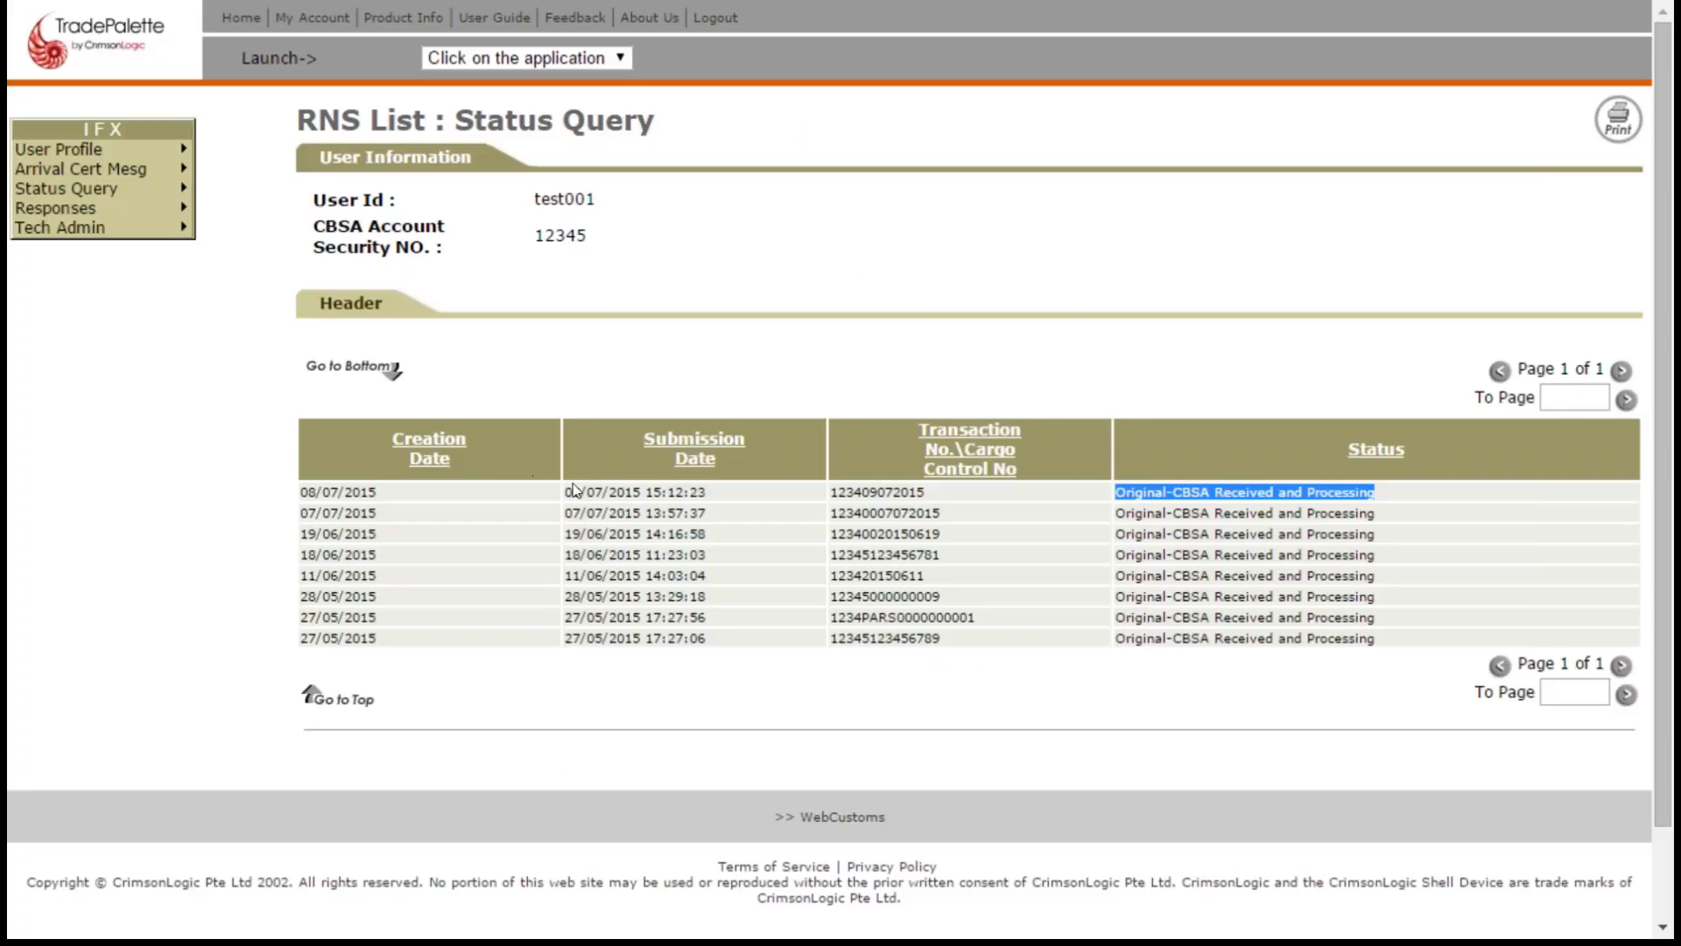
{"action": "left_click_drag", "start_coordinate": [565, 492], "coordinate": [722, 492]}
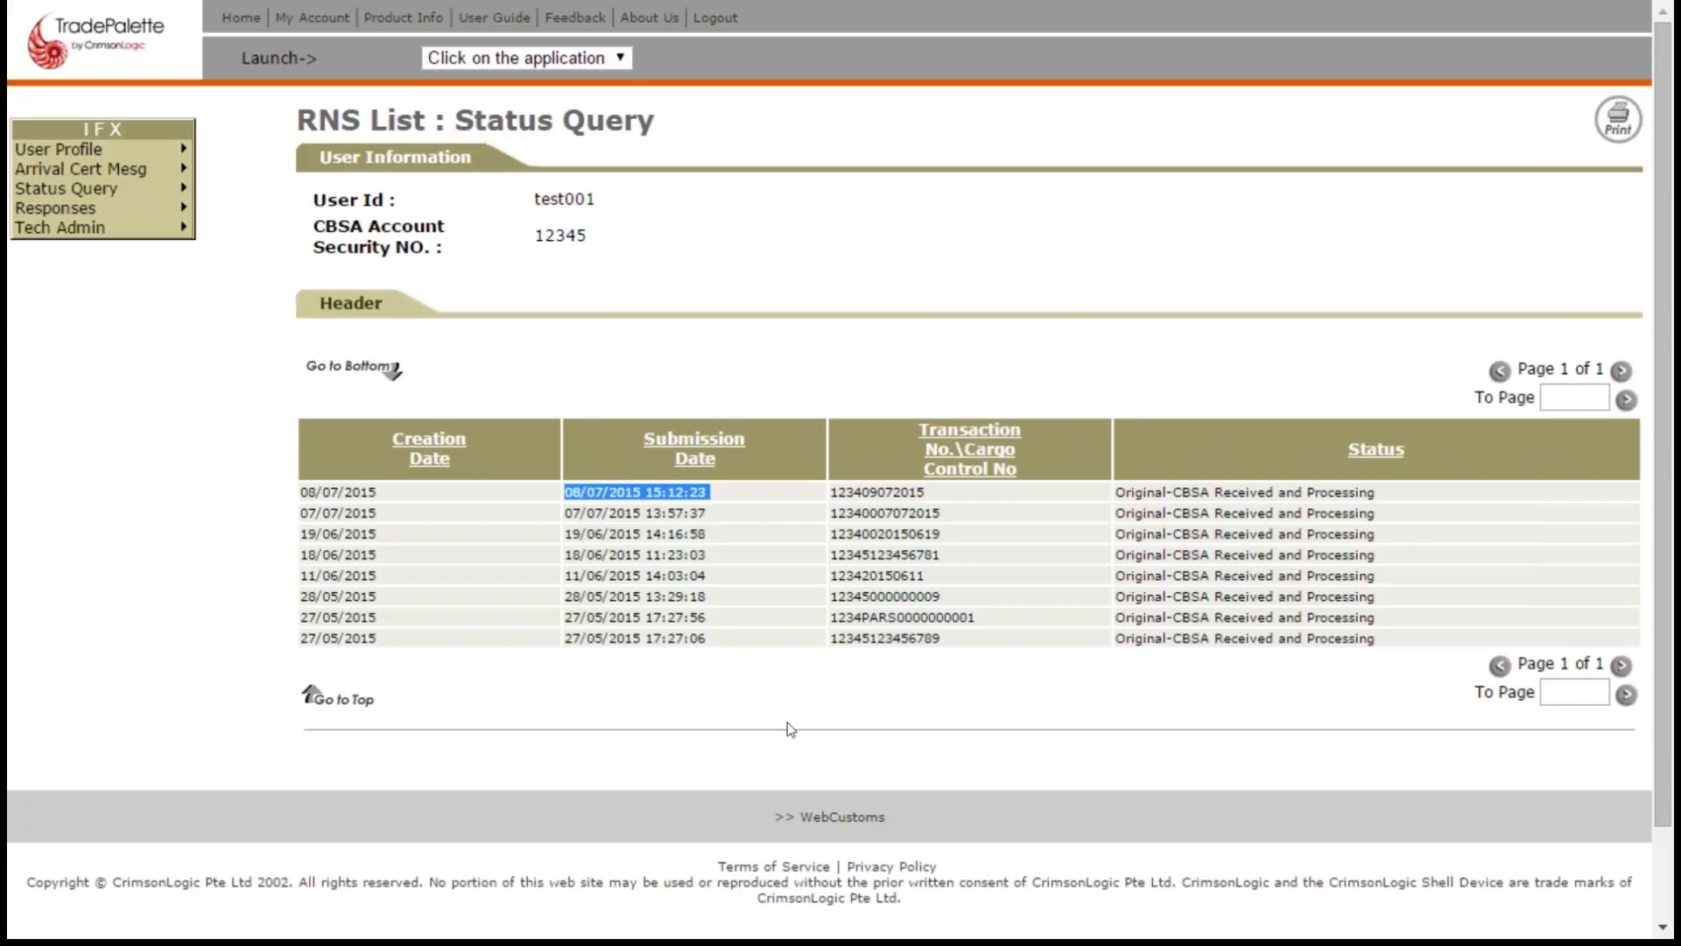
{"action": "left_click", "coordinate": [92, 264]}
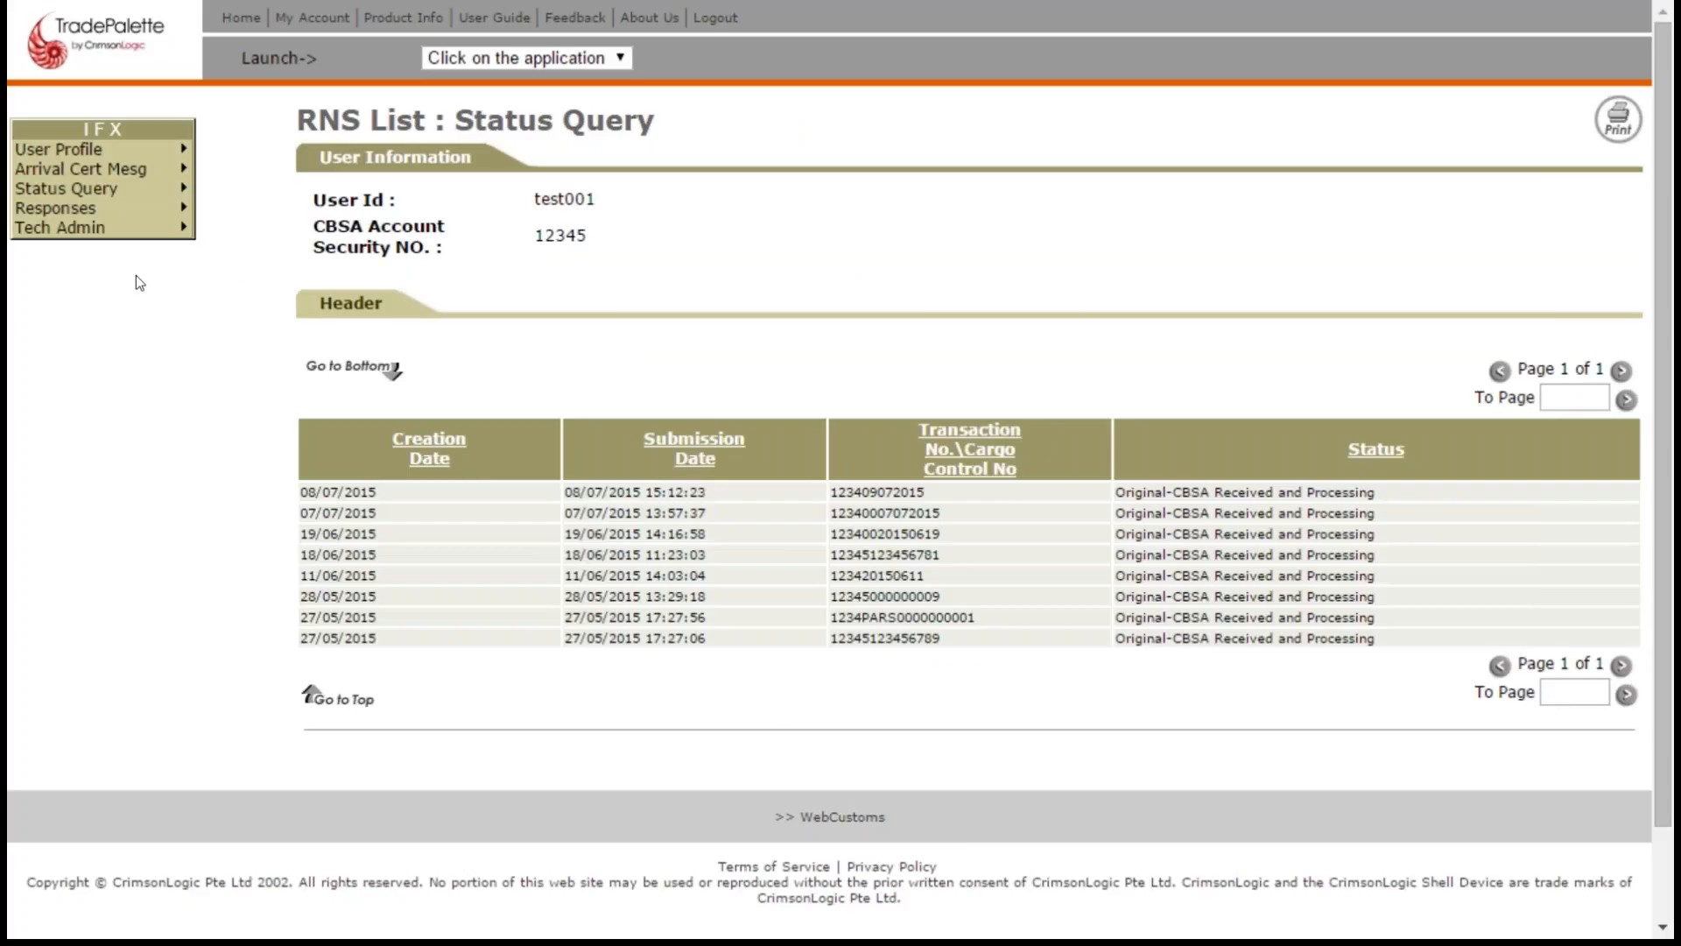
- Open the overall response list and review its search criteria, including the warehouse location code
{"action": "mouse_move", "coordinate": [92, 208]}
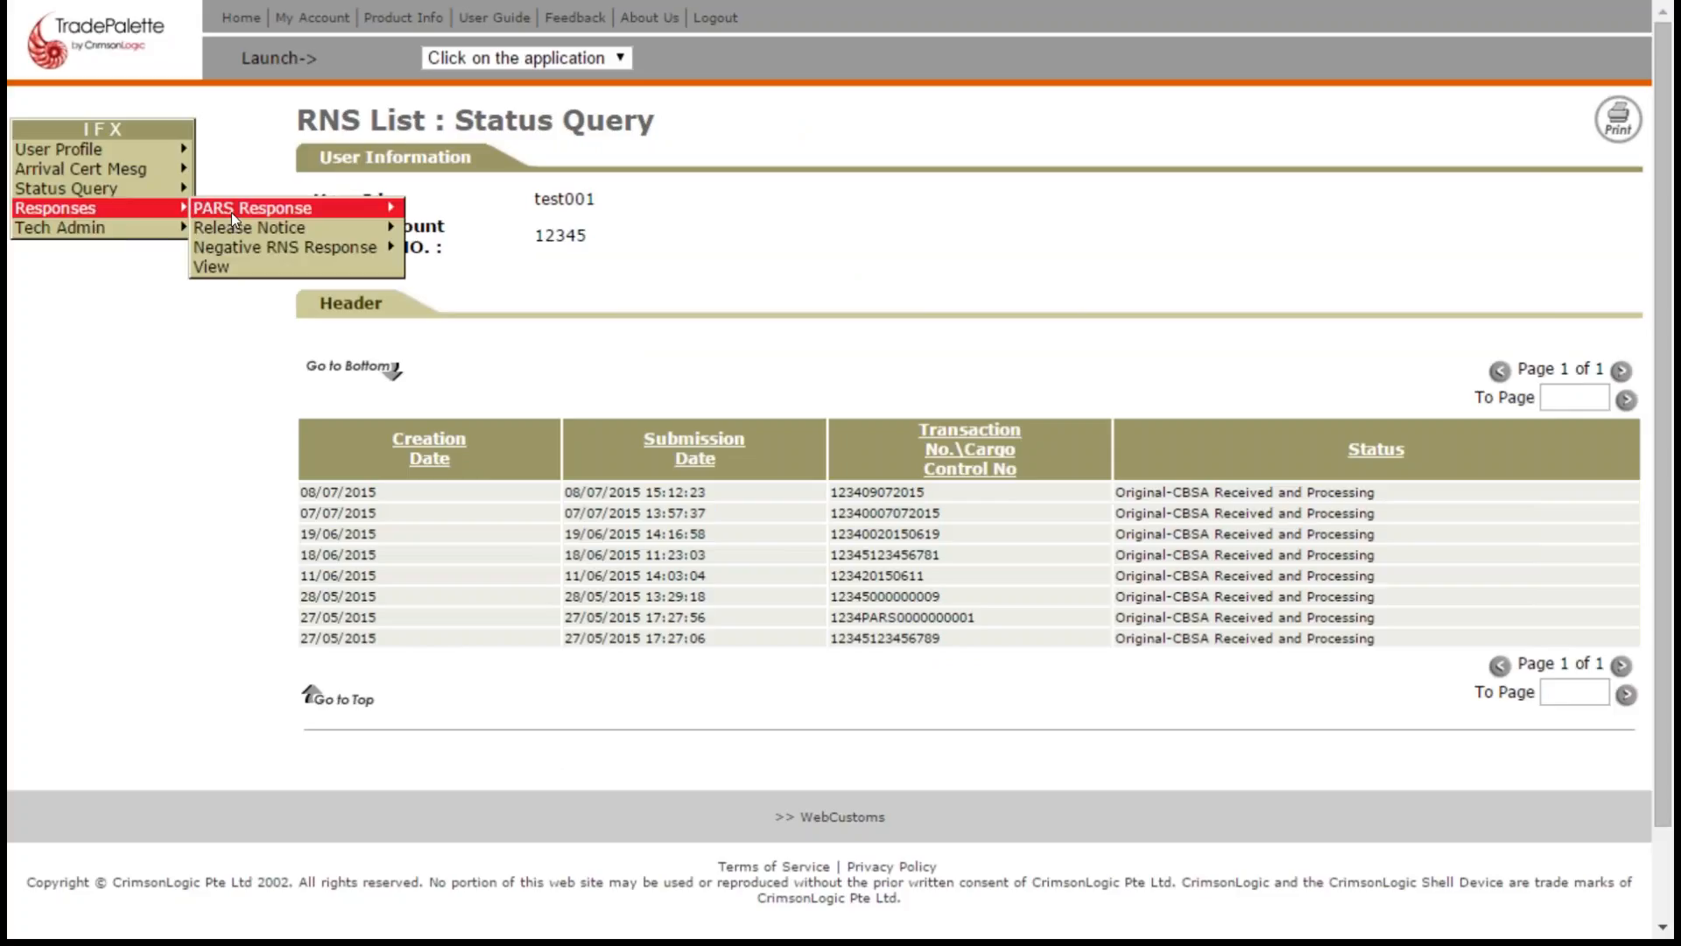
{"action": "mouse_move", "coordinate": [231, 211]}
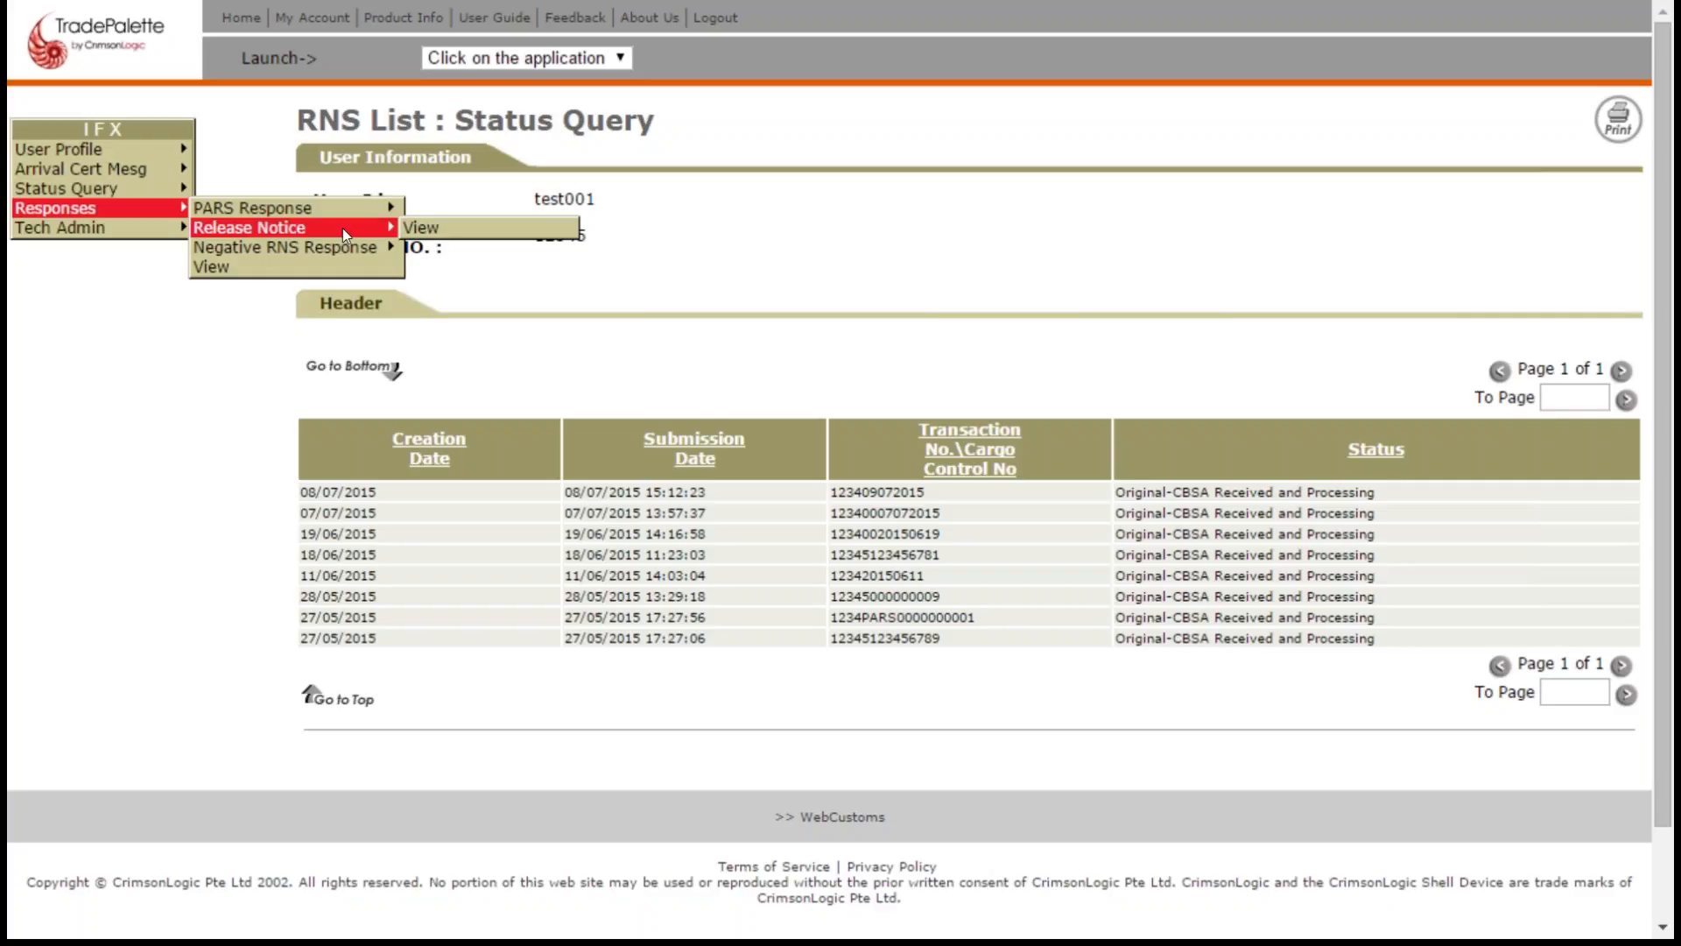
{"action": "left_click", "coordinate": [211, 268]}
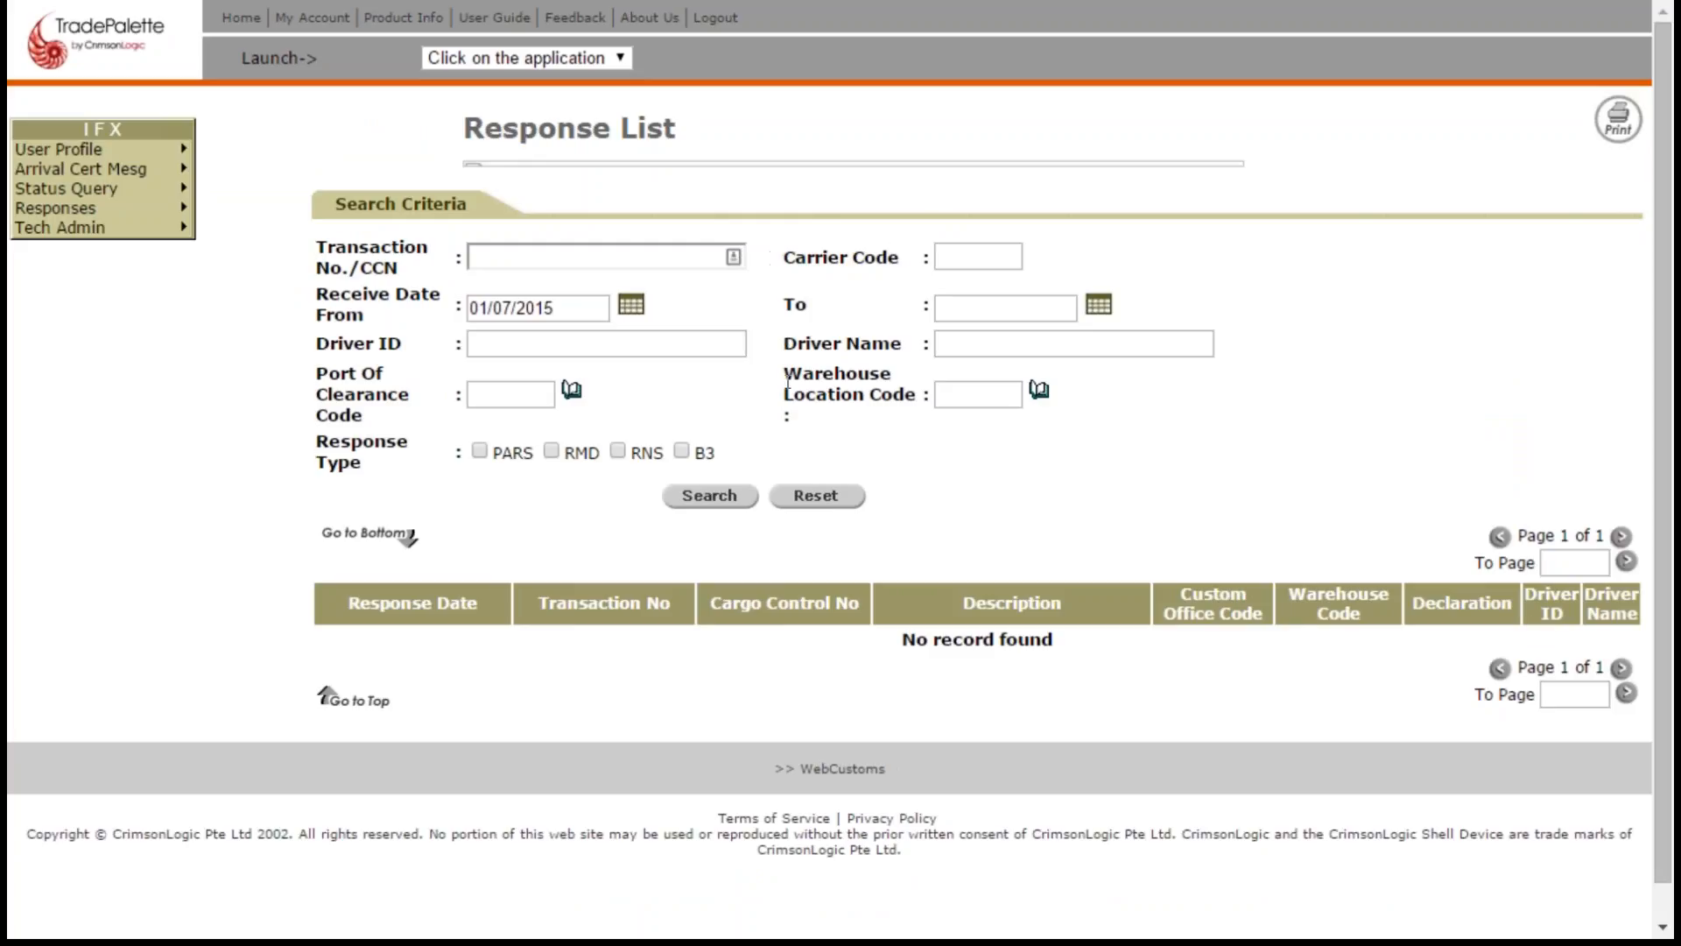
{"action": "left_click_drag", "start_coordinate": [787, 382], "coordinate": [930, 399]}
{"action": "left_click", "coordinate": [954, 394]}
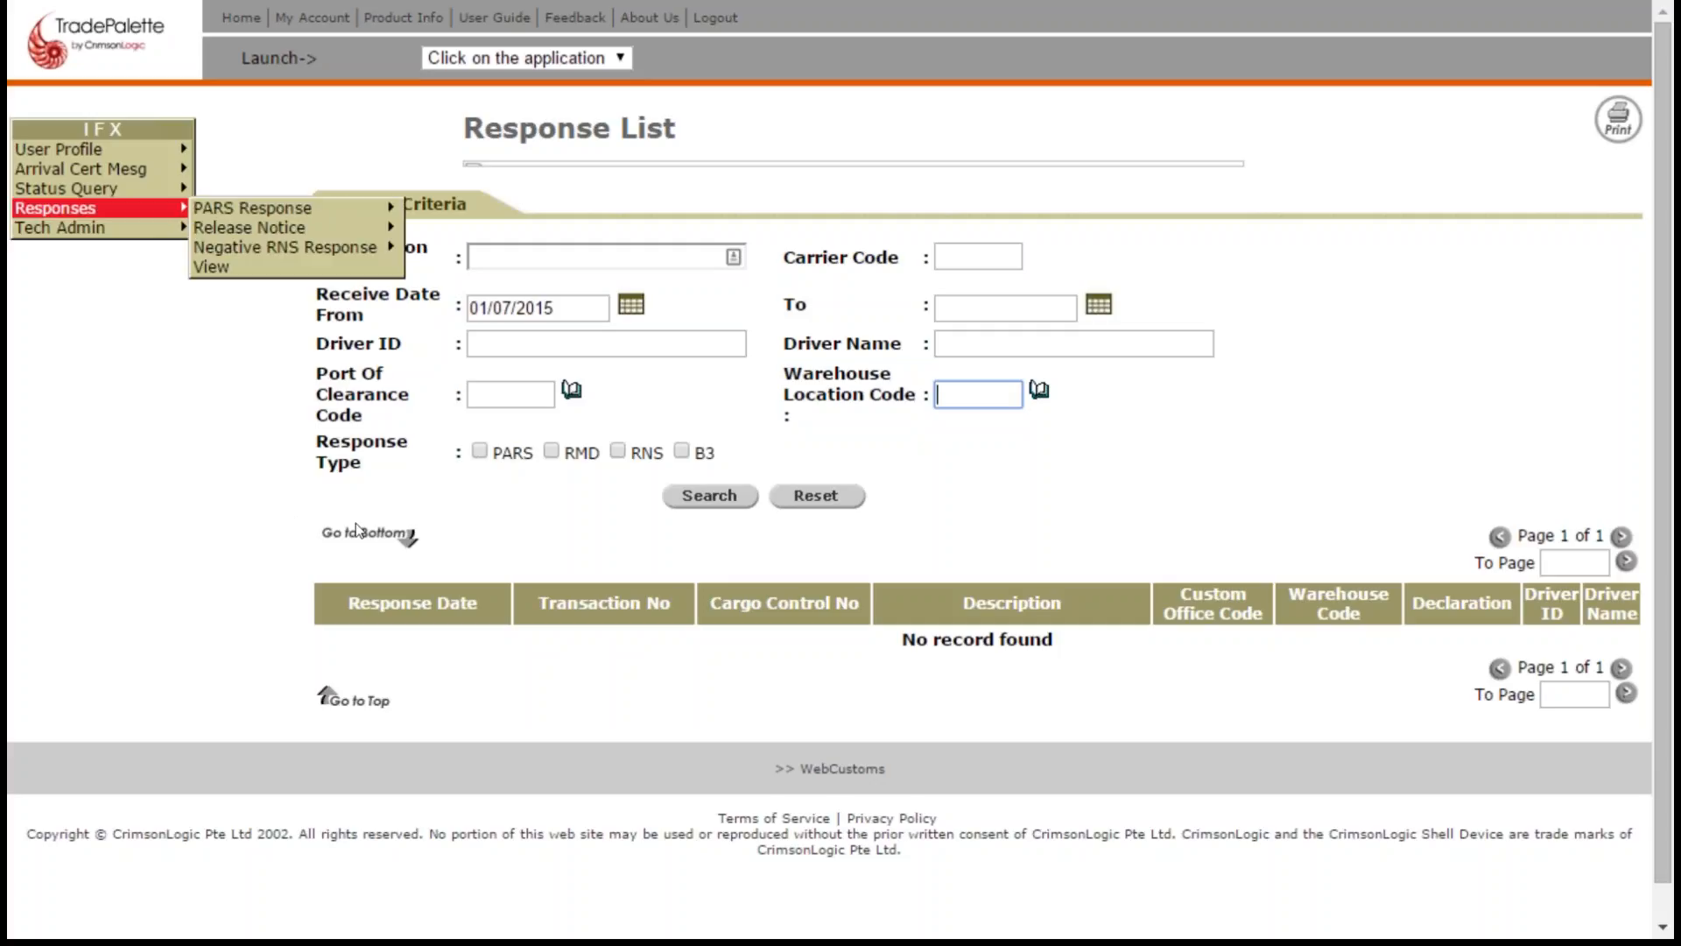
{"action": "left_click", "coordinate": [232, 512]}
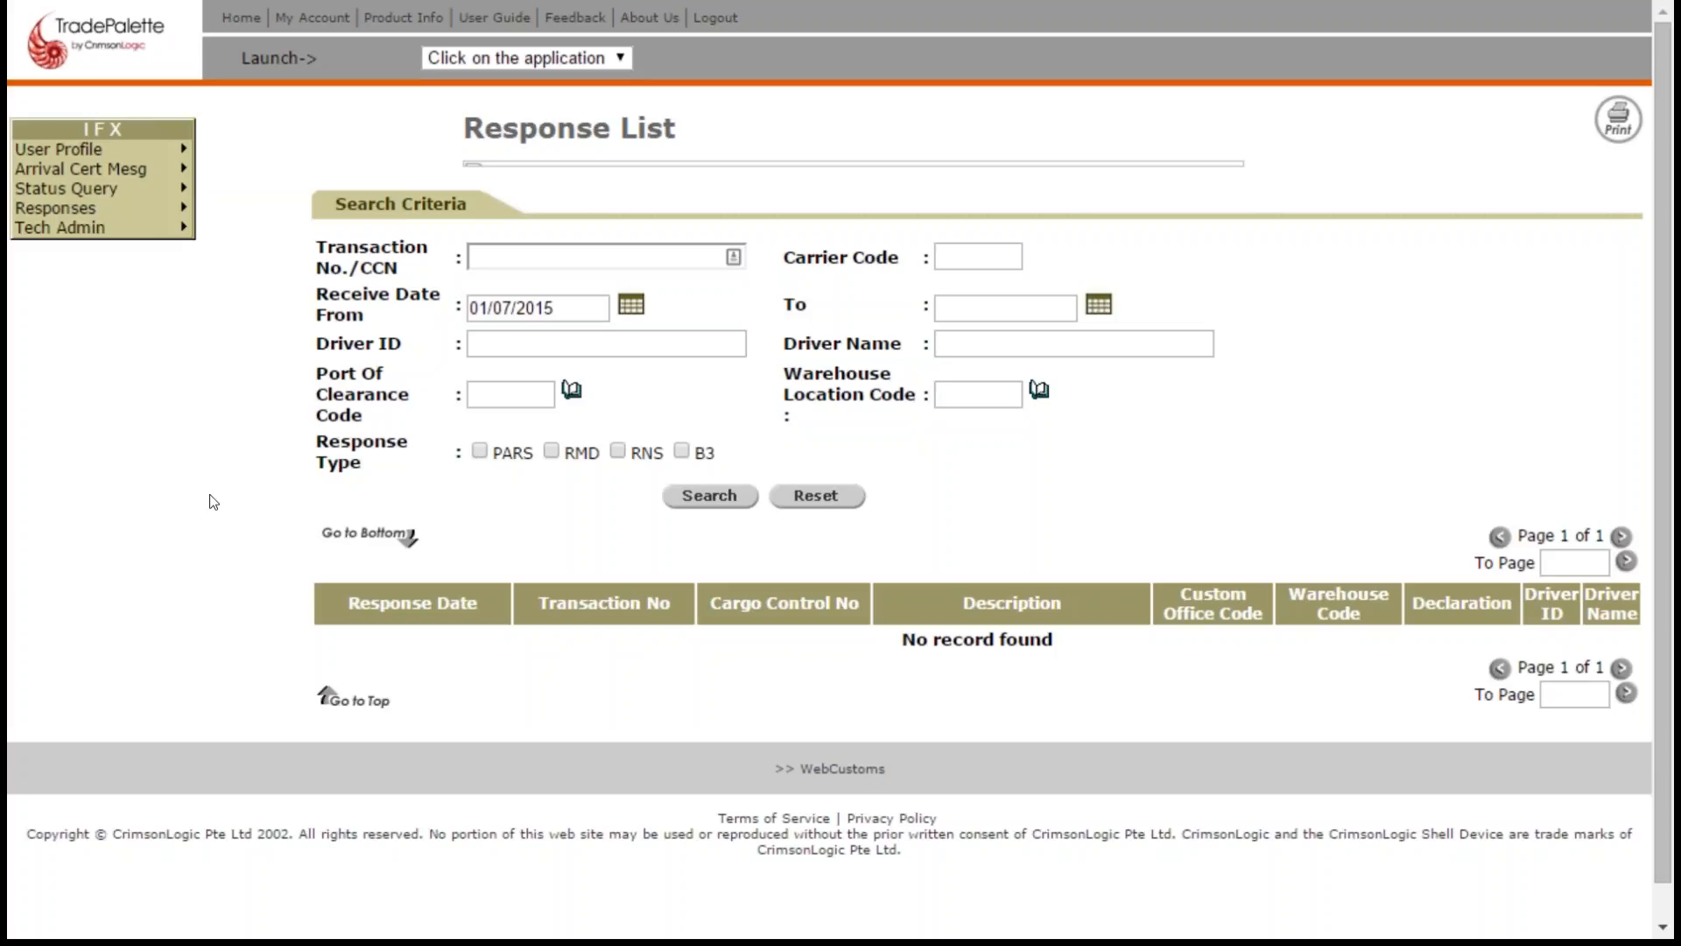
- Search the response list with the Receive Date From criterion left empty and return to the home page
{"action": "left_click_drag", "start_coordinate": [574, 306], "coordinate": [323, 304]}
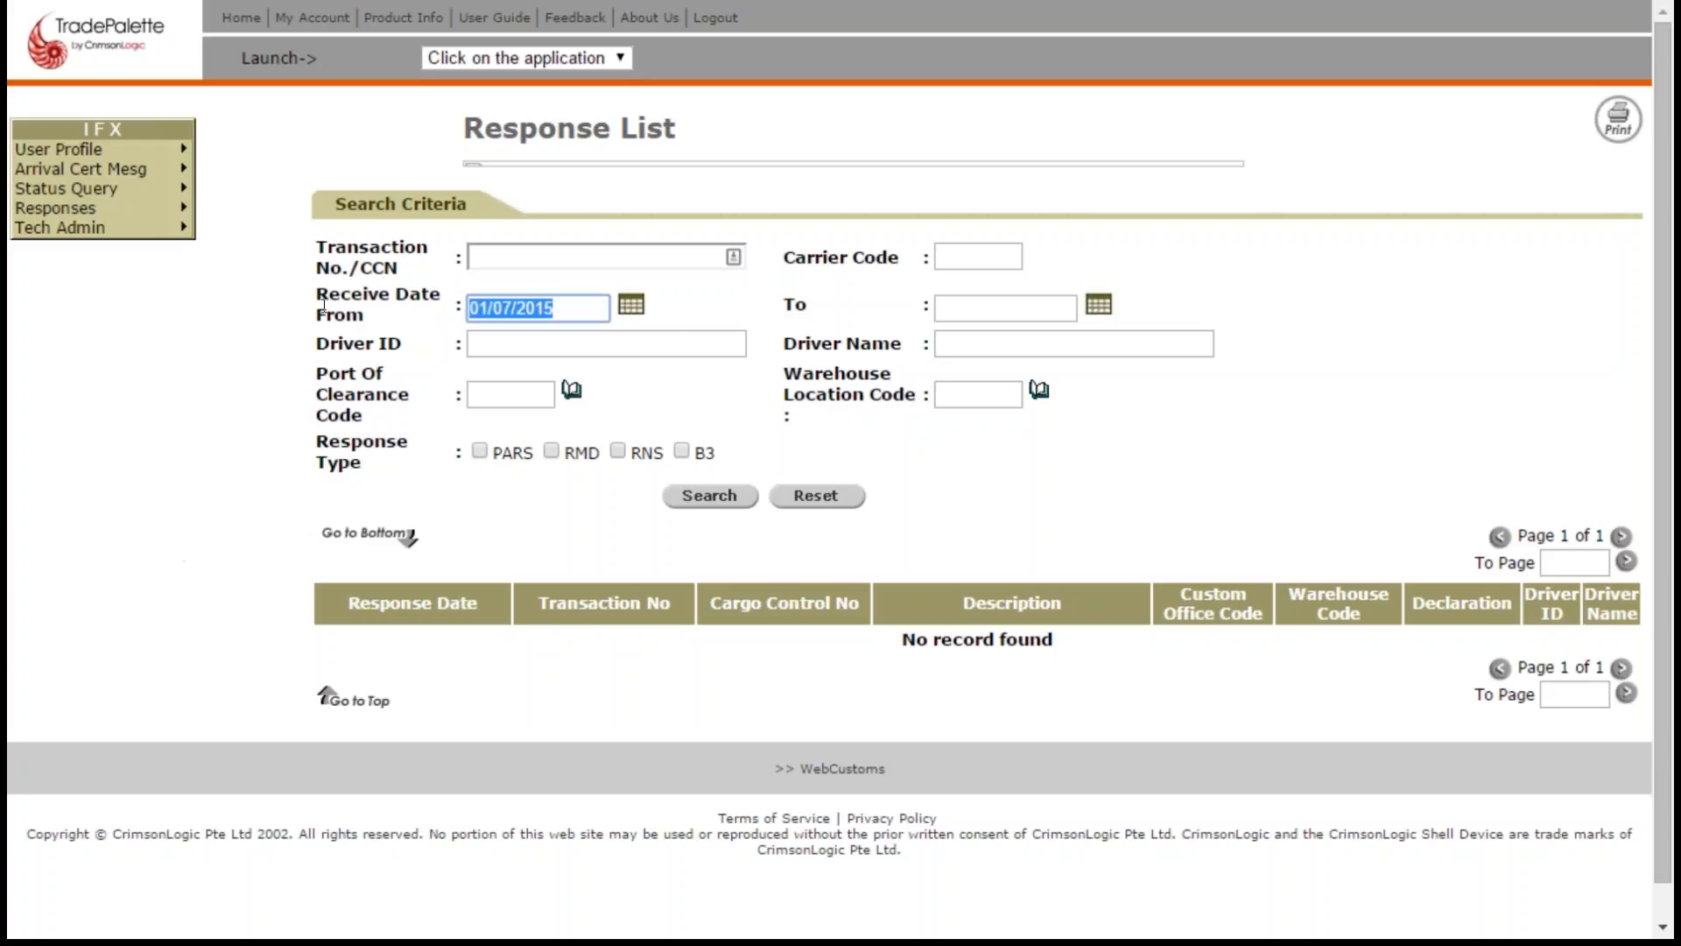
{"action": "key", "text": "Delete"}
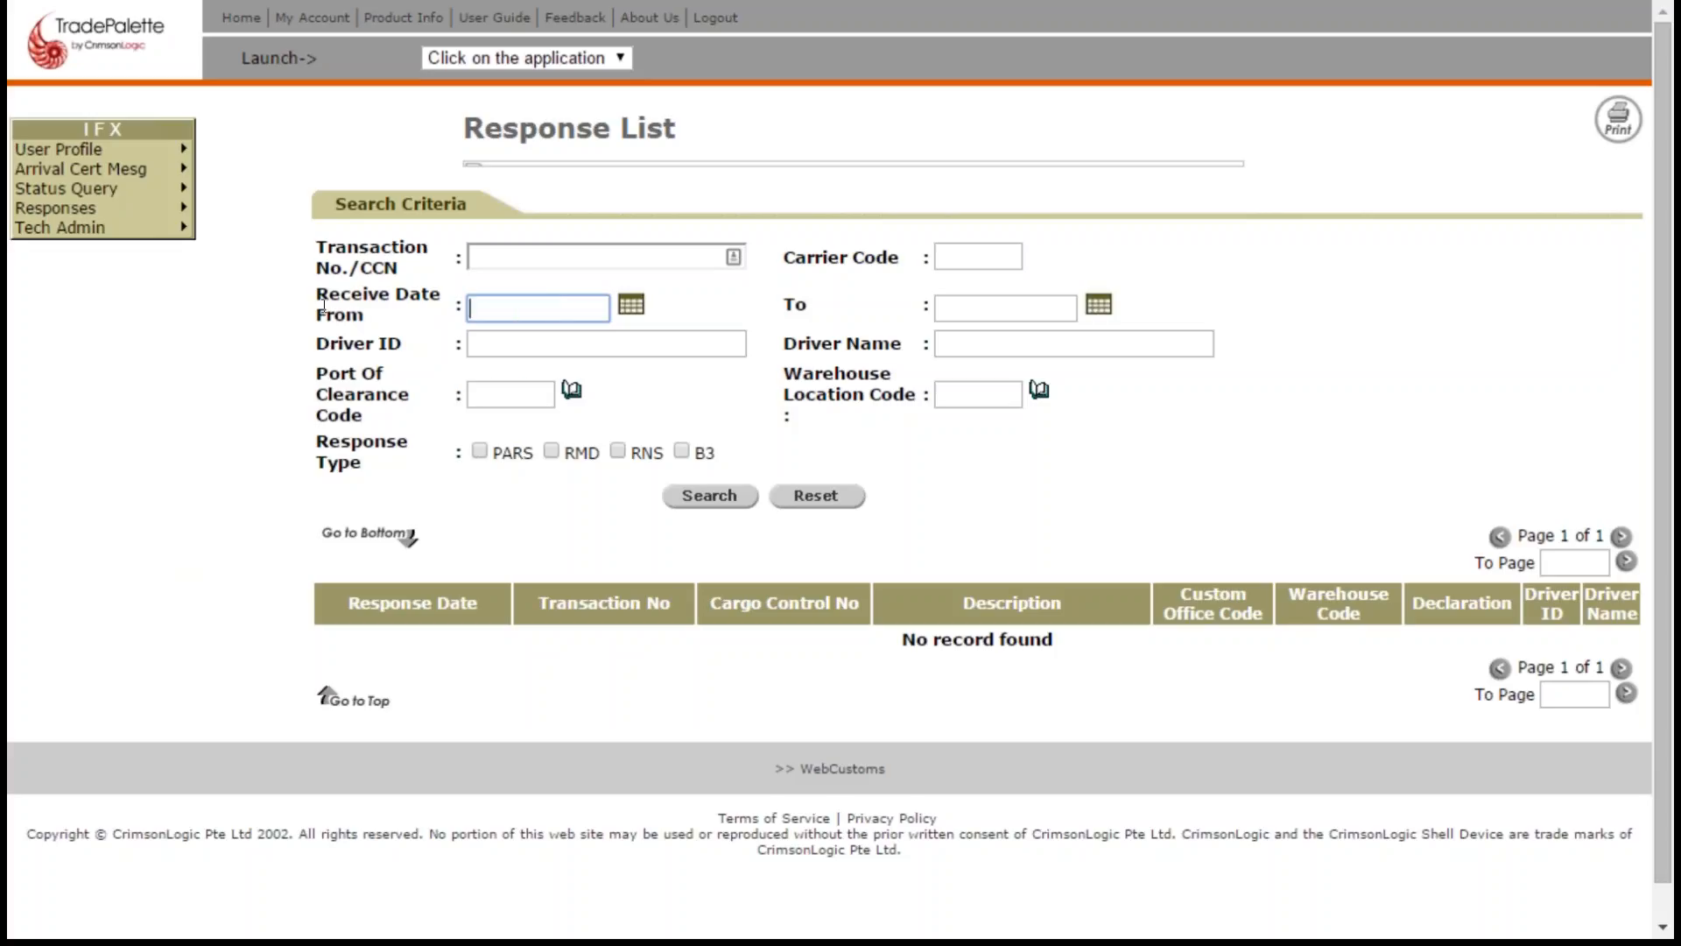
{"action": "left_click", "coordinate": [715, 505]}
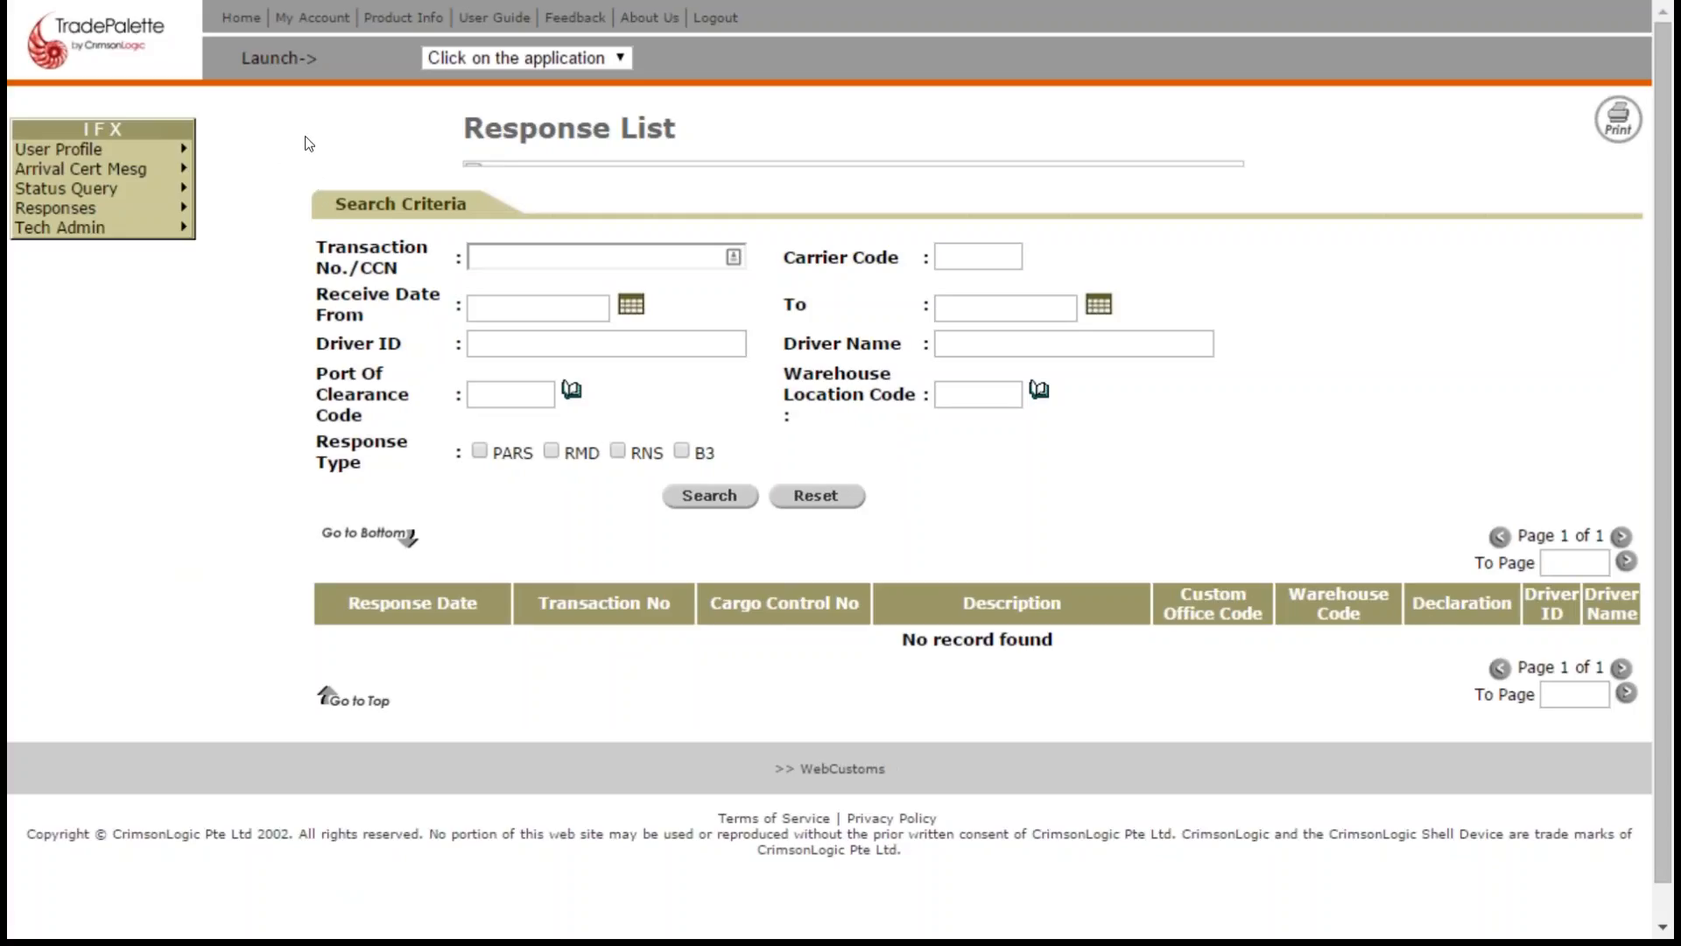
{"action": "left_click", "coordinate": [236, 21]}
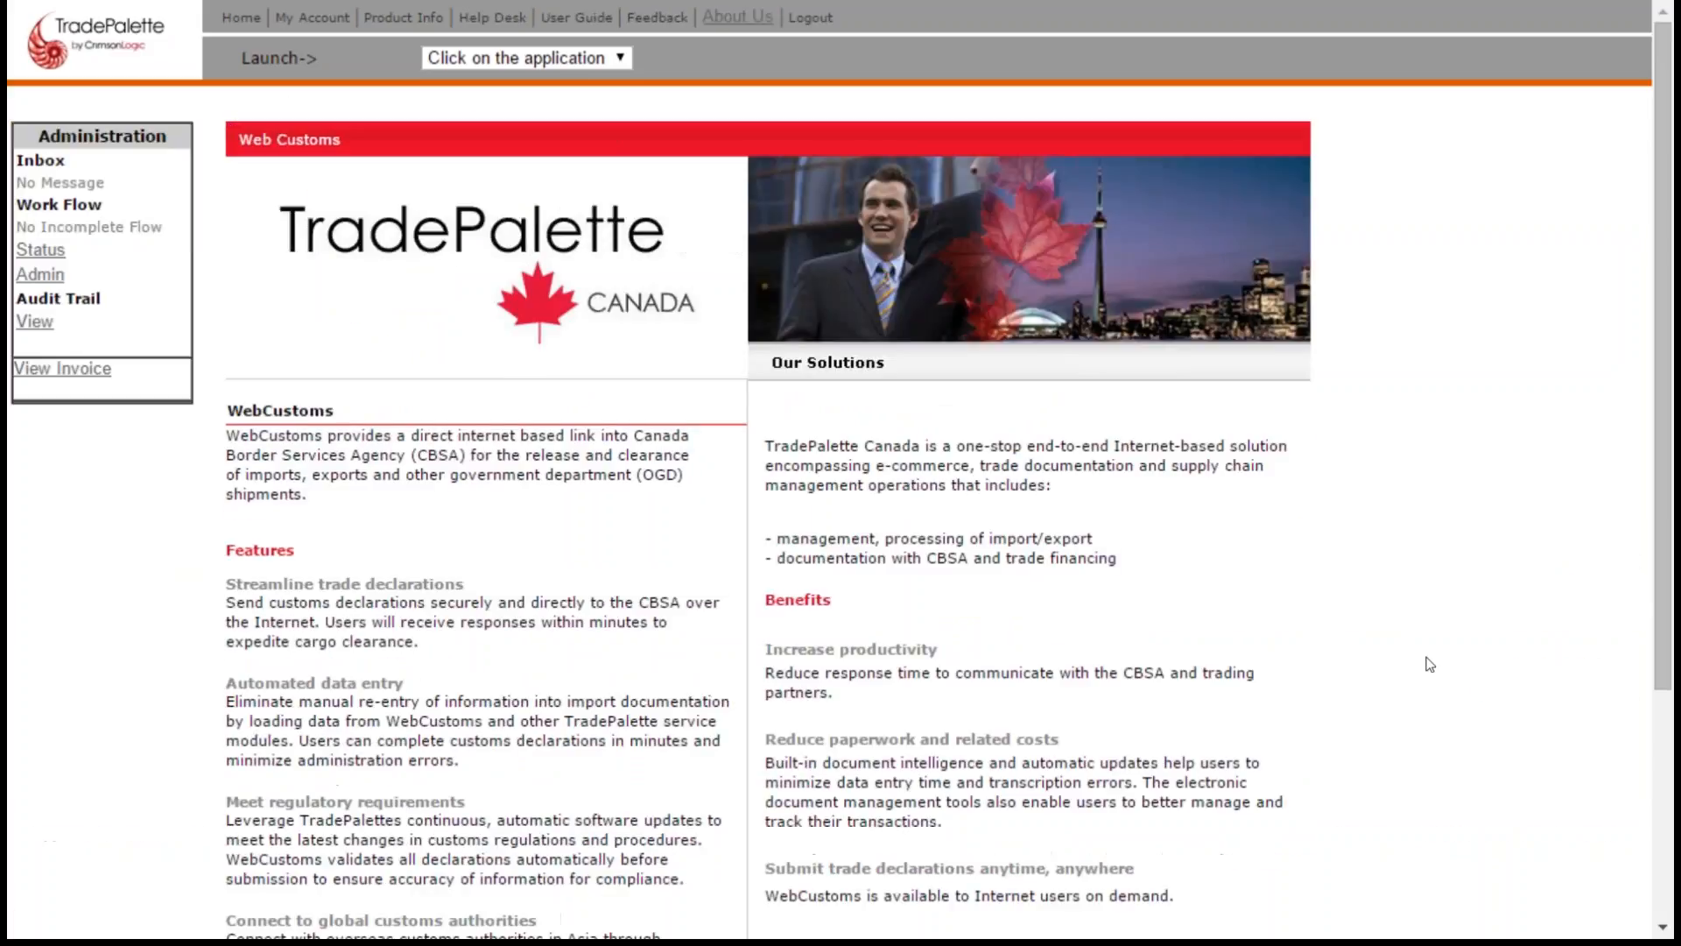